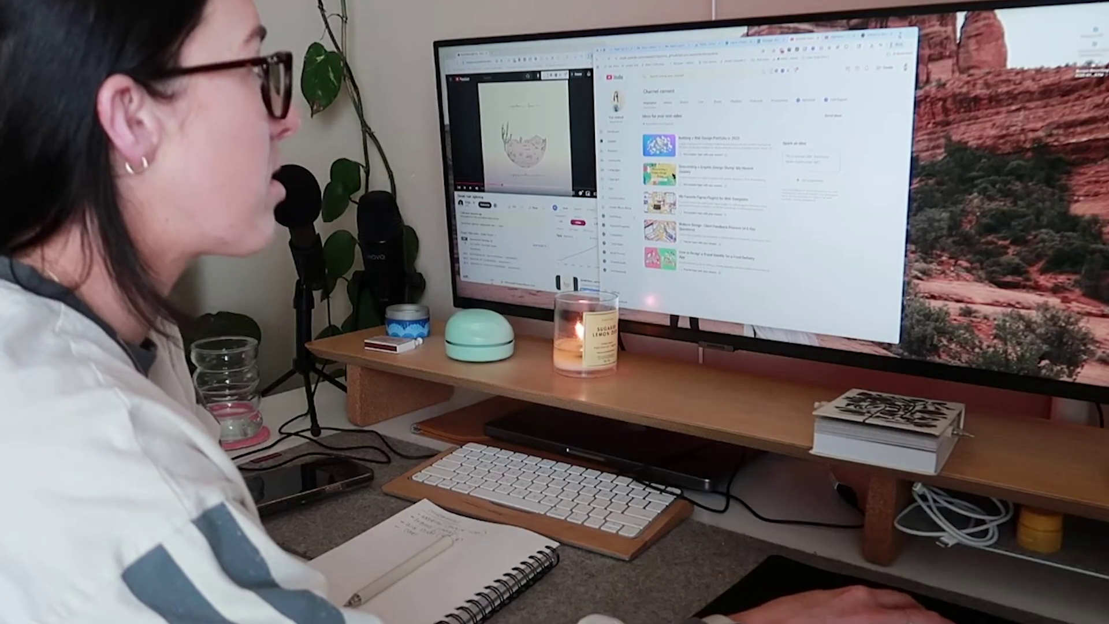
Open new browser tabs and run a web search to reach the Patreon creator dashboard.
{"action": "key", "text": "super+t"}
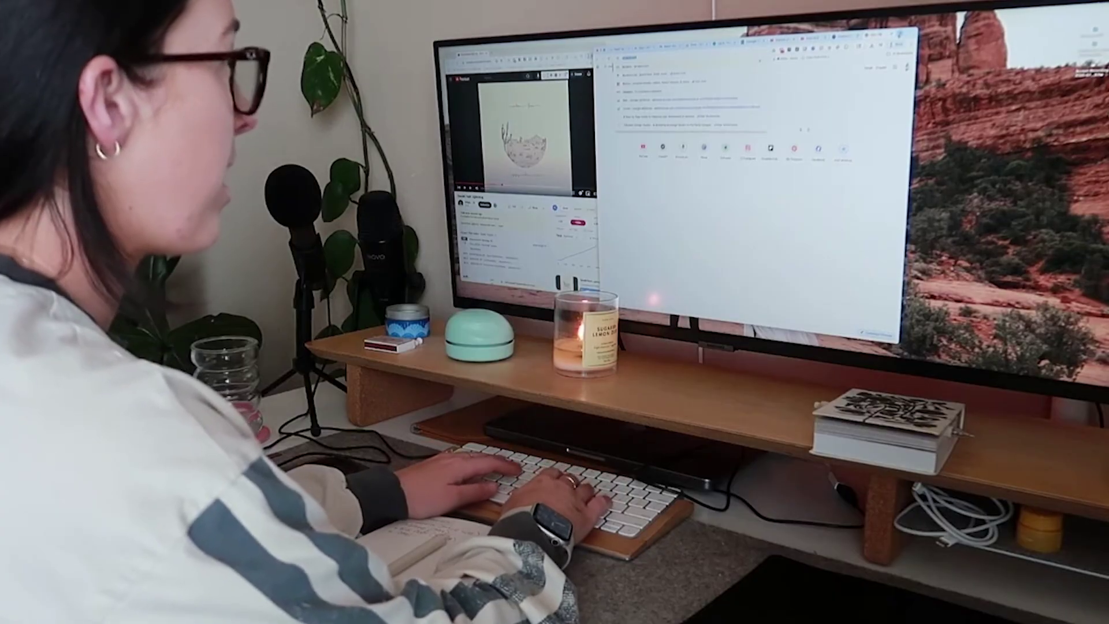
{"action": "key", "text": "Return"}
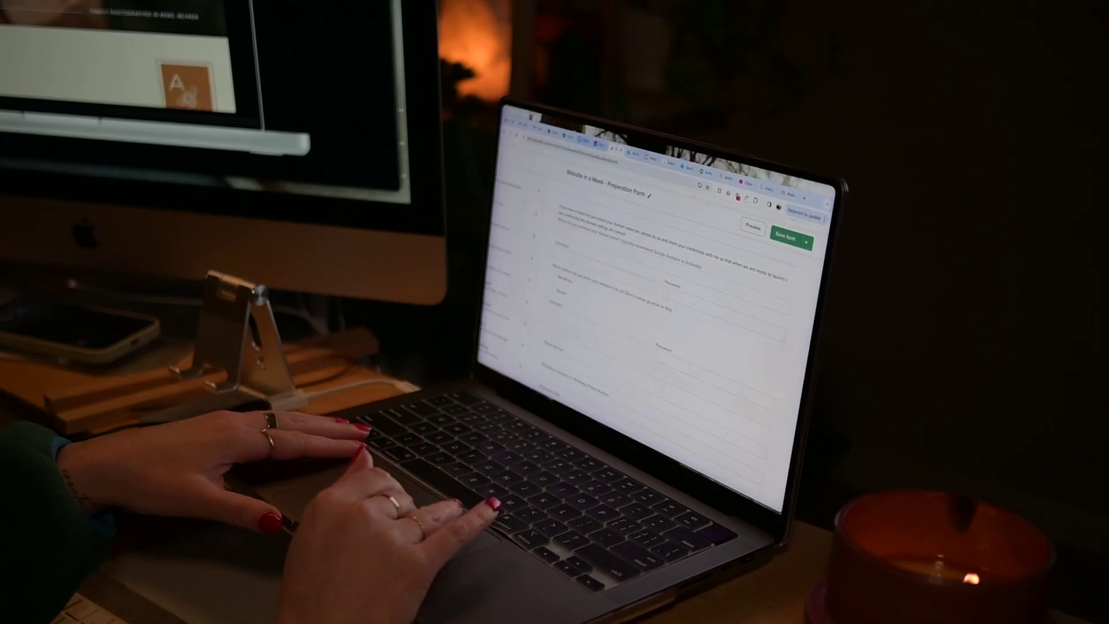
{"action": "key", "text": "super+t"}
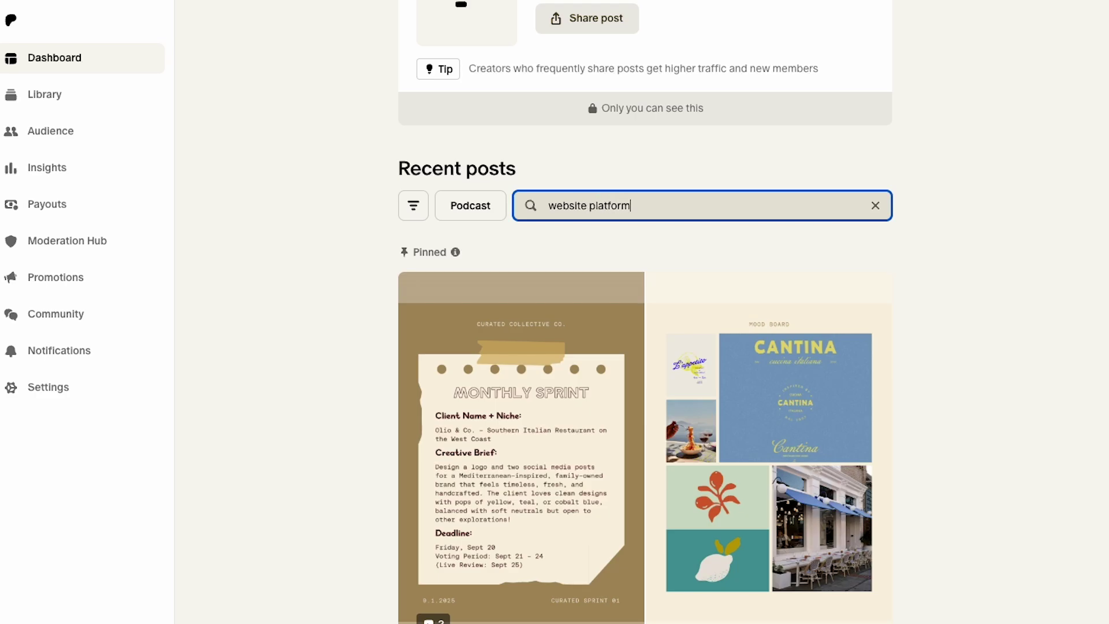
Search posts for 'website platform' and open the Choosing The Right Website Platform (FREE Comparison Guide) post.
{"action": "key", "text": "Return"}
{"action": "left_click", "coordinate": [643, 198]}
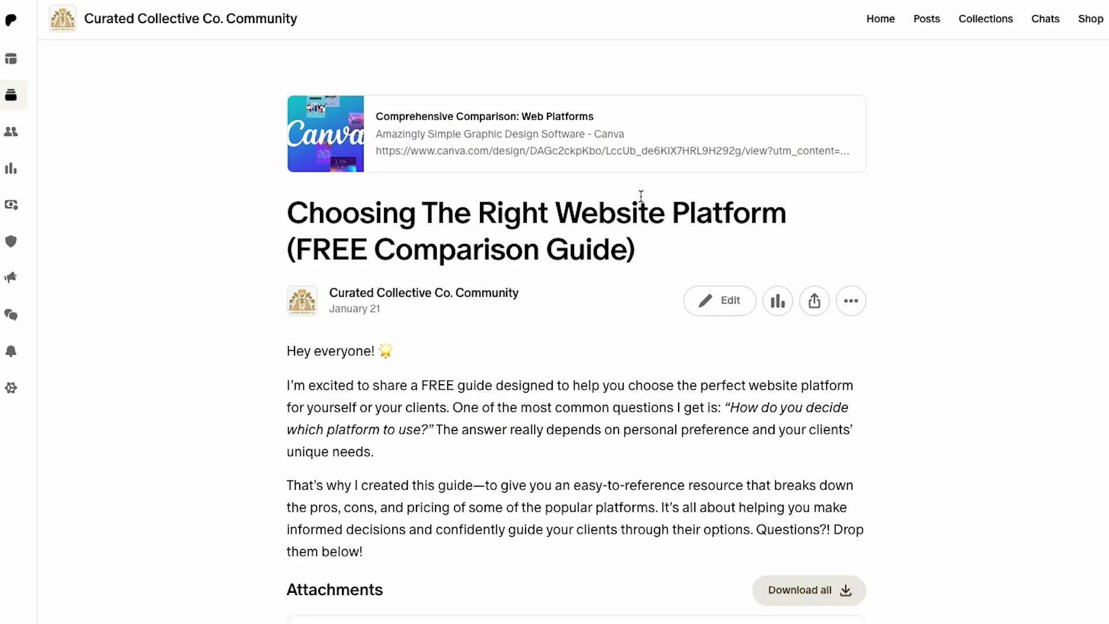
{"action": "scroll", "coordinate": [890, 393], "scroll_direction": "down", "scroll_amount": 4}
{"action": "scroll", "coordinate": [890, 394], "scroll_direction": "up", "scroll_amount": 1}
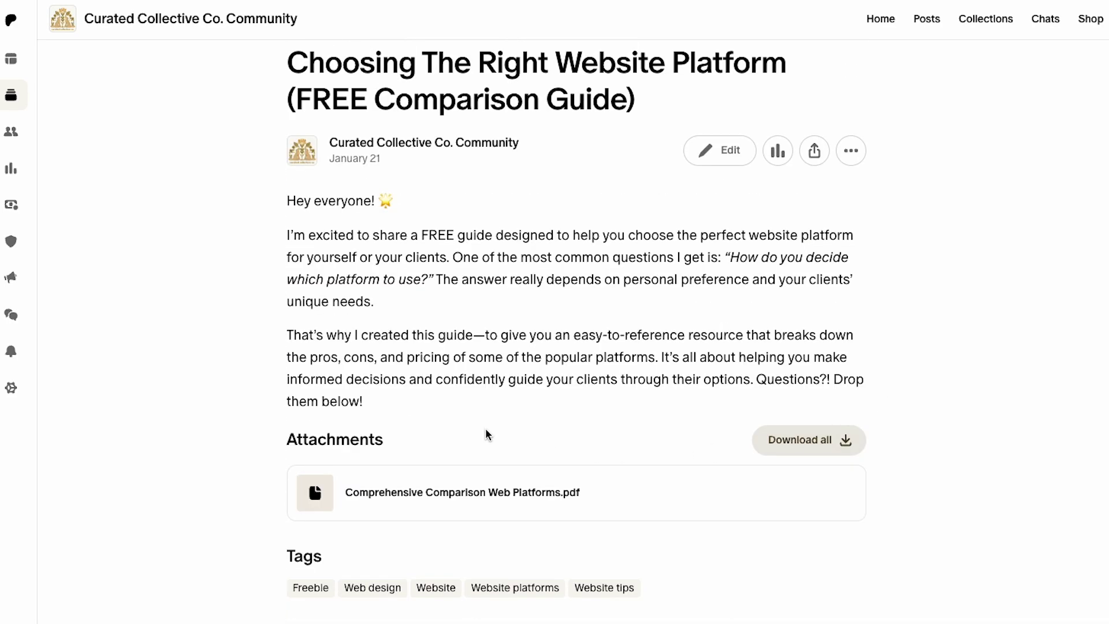
{"action": "scroll", "coordinate": [460, 475], "scroll_direction": "up", "scroll_amount": 3}
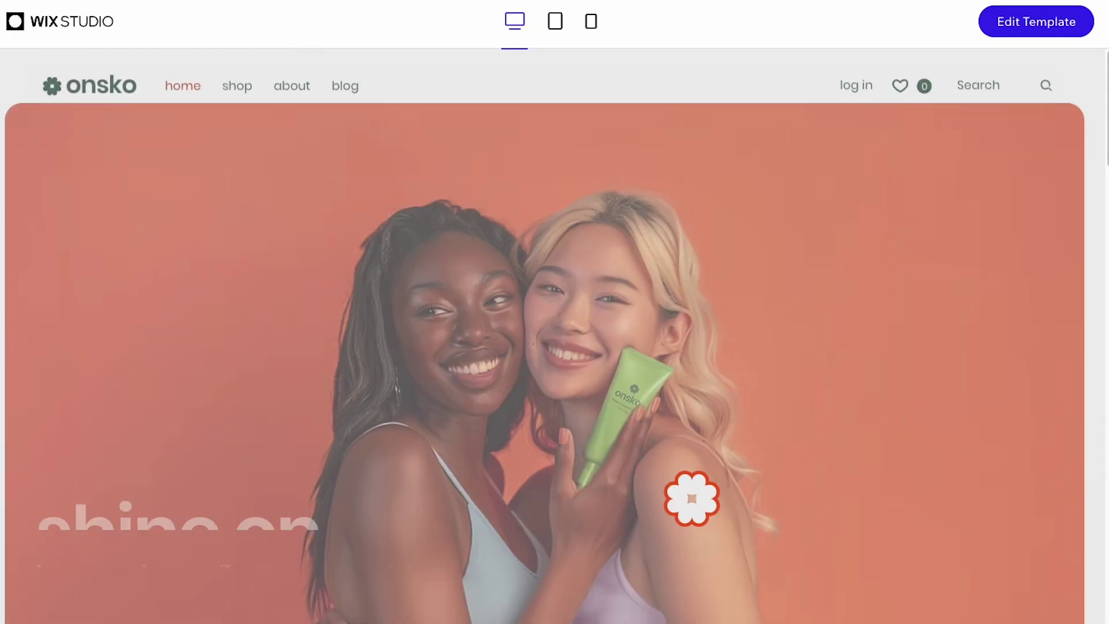
{"action": "scroll", "coordinate": [852, 426], "scroll_direction": "down", "scroll_amount": 7}
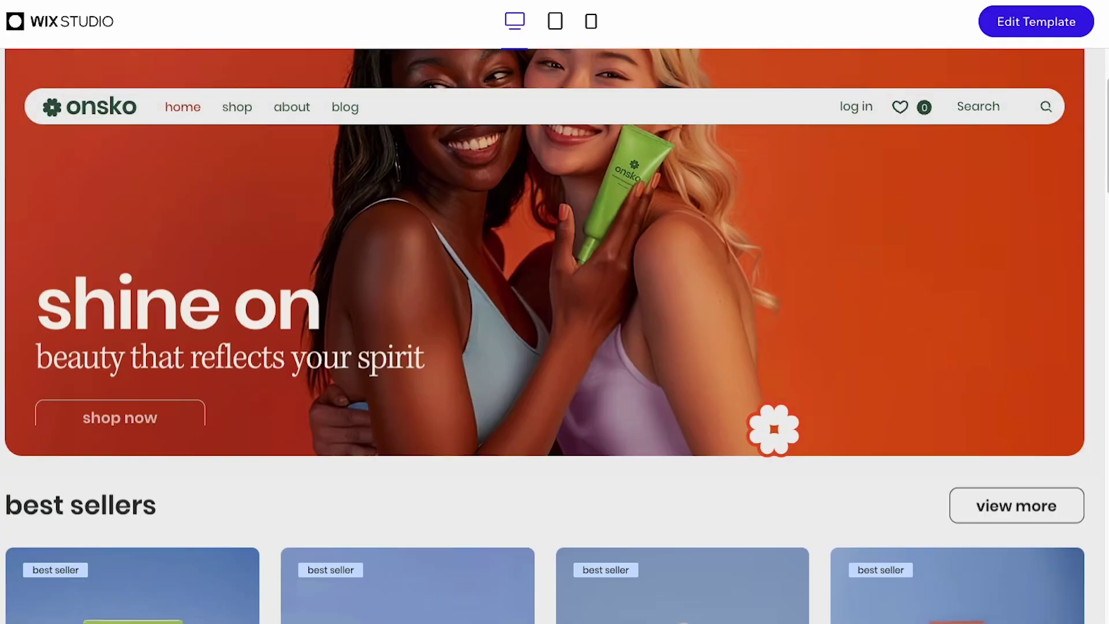
{"action": "scroll", "coordinate": [655, 509], "scroll_direction": "down", "scroll_amount": 12}
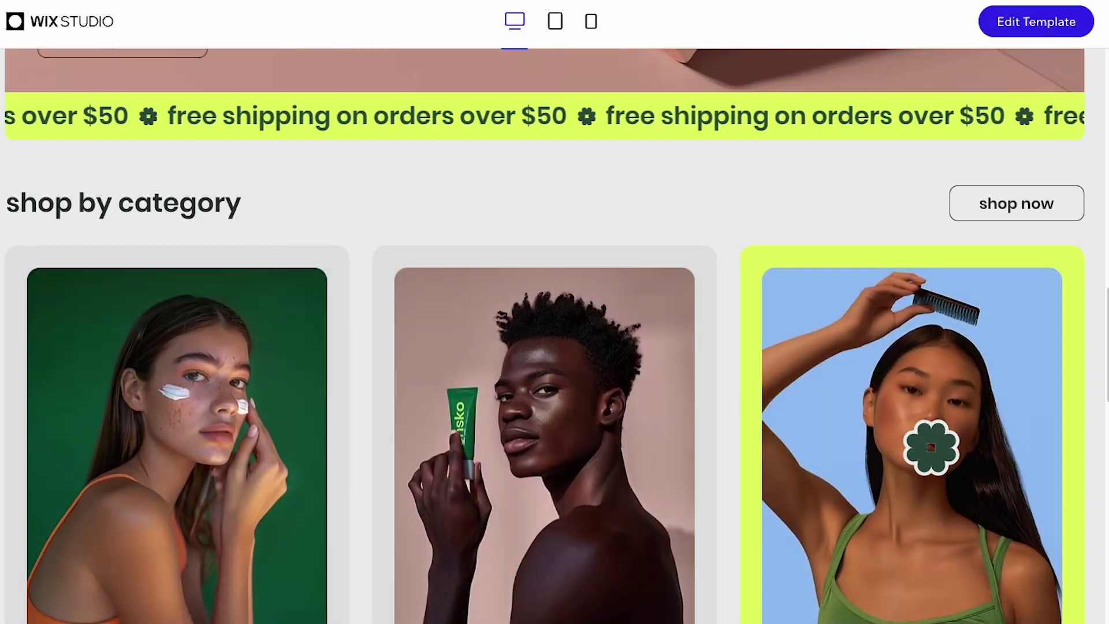
{"action": "scroll", "coordinate": [932, 449], "scroll_direction": "down", "scroll_amount": 10}
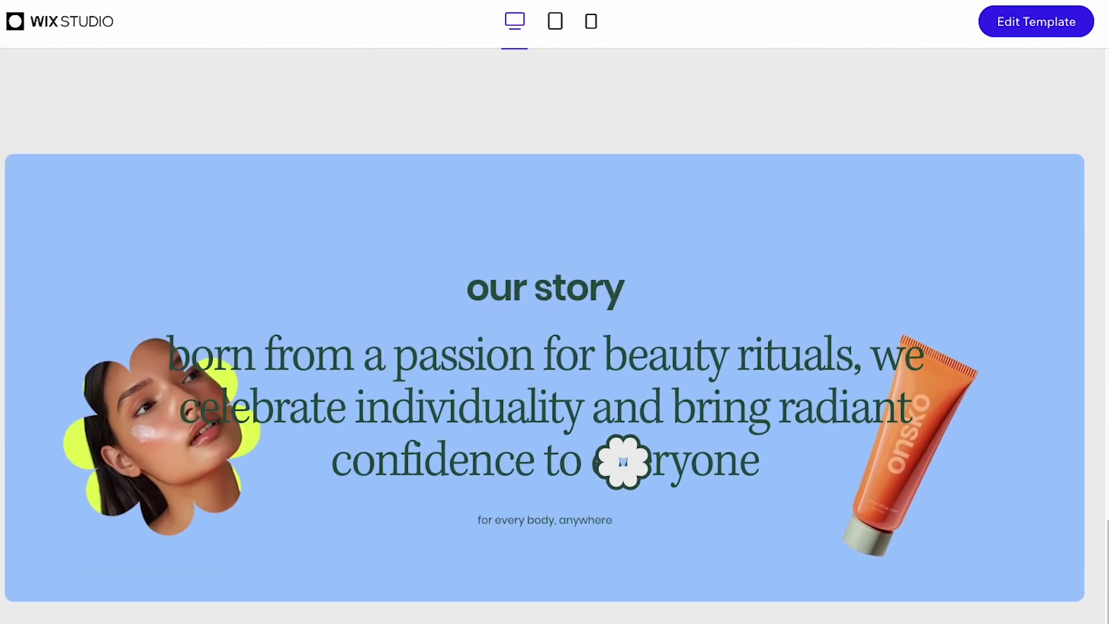
{"action": "scroll", "coordinate": [663, 472], "scroll_direction": "down", "scroll_amount": 10}
{"action": "scroll", "coordinate": [663, 473], "scroll_direction": "down", "scroll_amount": 6}
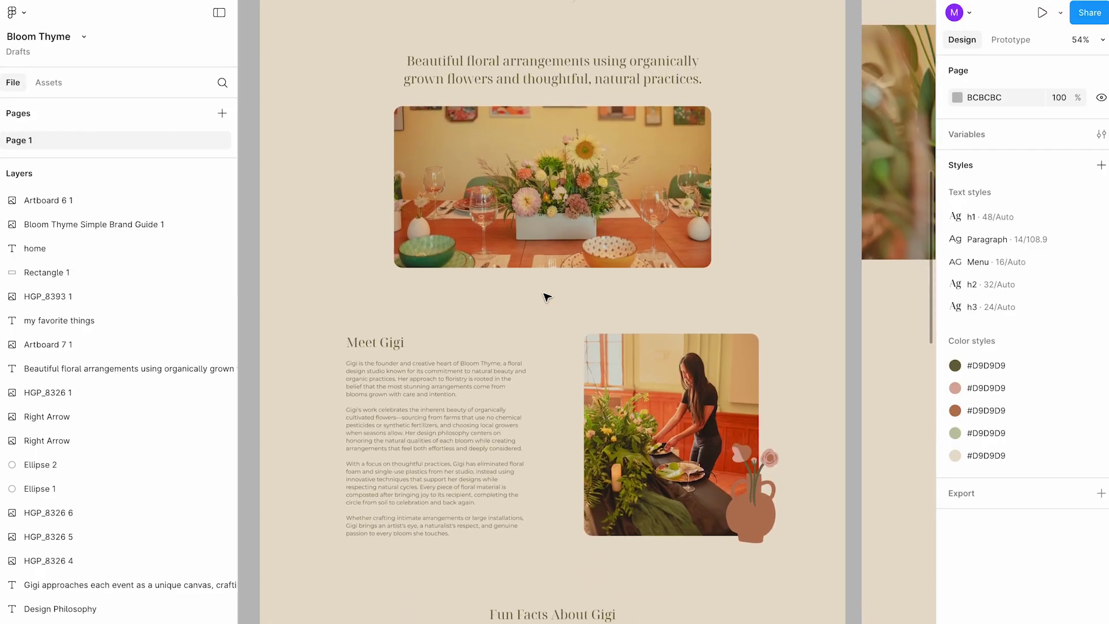
{"action": "scroll", "coordinate": [546, 296], "scroll_direction": "down", "scroll_amount": 5}
{"action": "scroll", "coordinate": [546, 296], "scroll_direction": "down", "scroll_amount": 20}
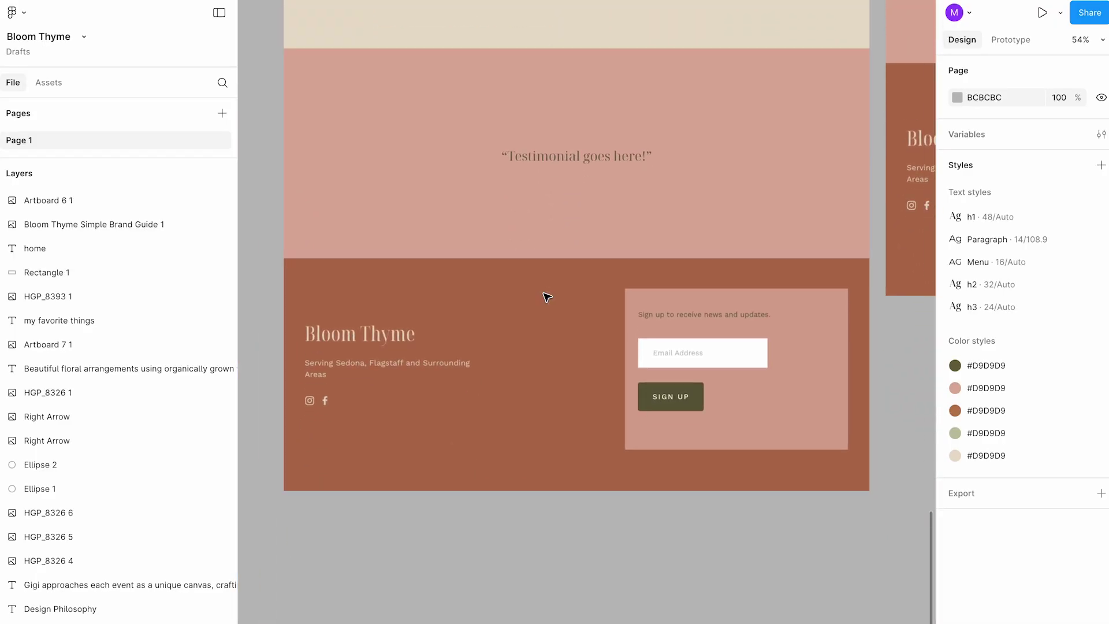
{"action": "scroll", "coordinate": [546, 296], "scroll_direction": "up", "scroll_amount": 20}
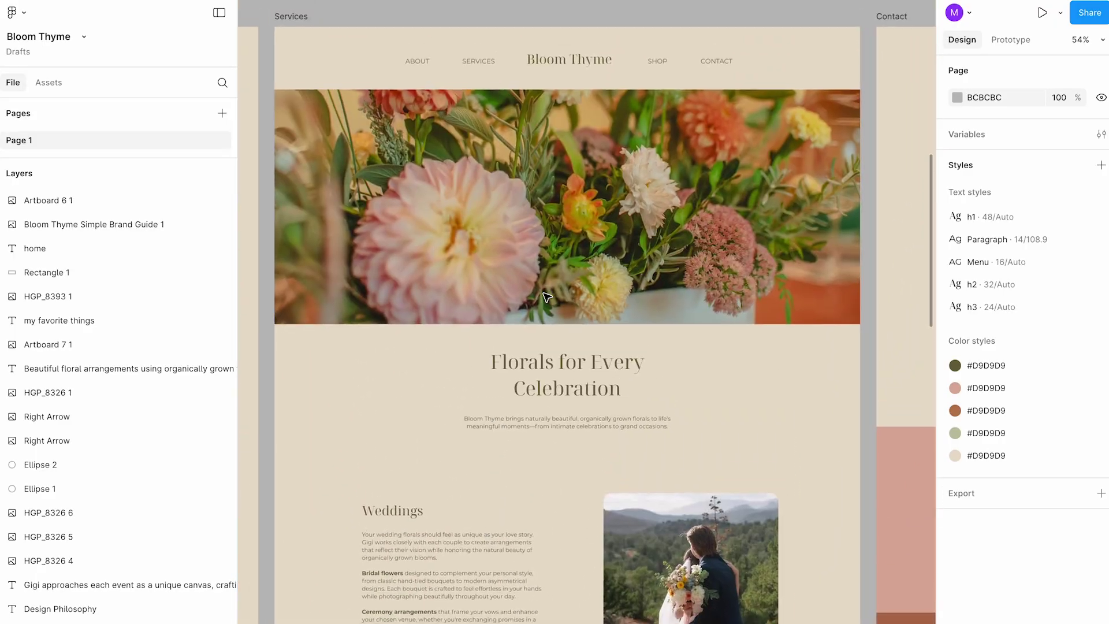
{"action": "scroll", "coordinate": [547, 297], "scroll_direction": "right", "scroll_amount": 10}
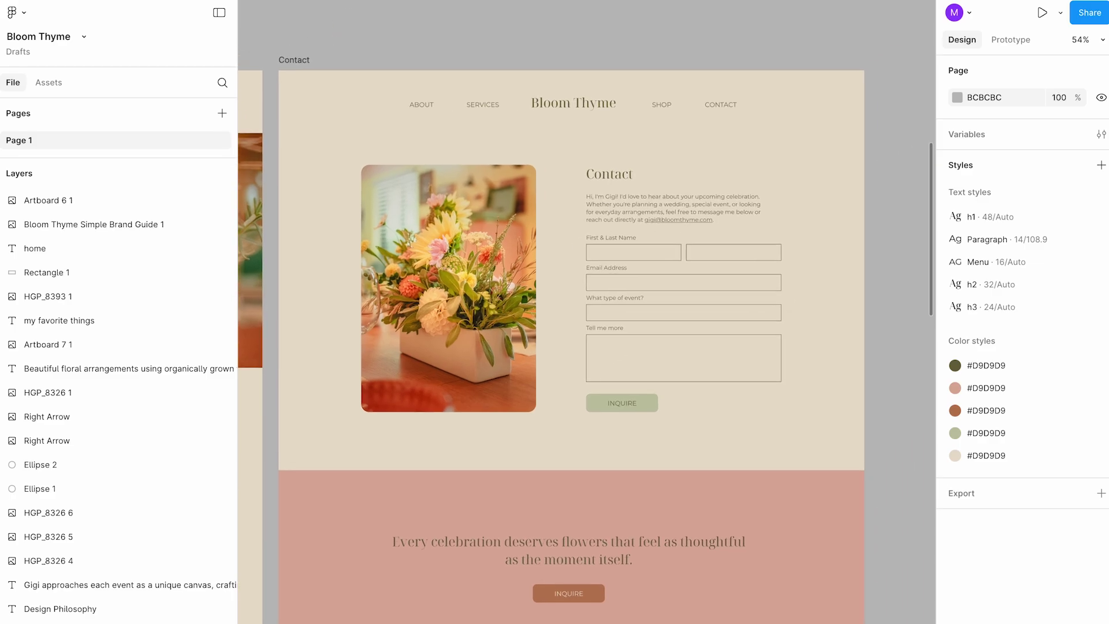
{"action": "scroll", "coordinate": [592, 365], "scroll_direction": "down", "scroll_amount": 8}
{"action": "scroll", "coordinate": [592, 365], "scroll_direction": "left", "scroll_amount": 10}
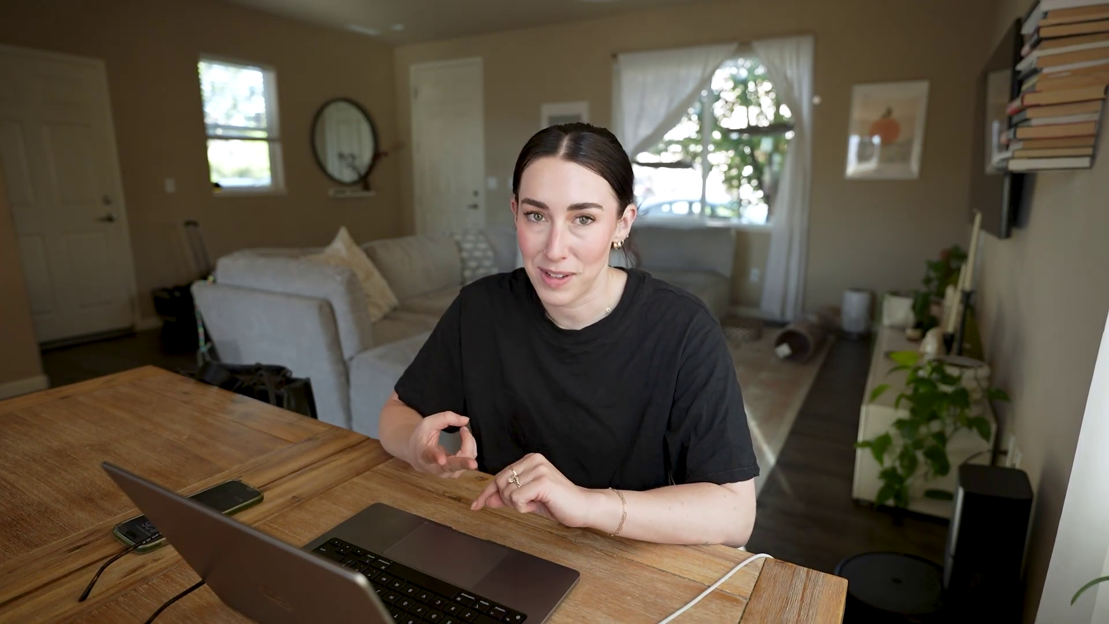
Switch the low-fi template to its Mobile (Android-focused) page and browse the Screen Examples frames.
{"action": "scroll", "coordinate": [849, 308], "scroll_direction": "down", "scroll_amount": 10}
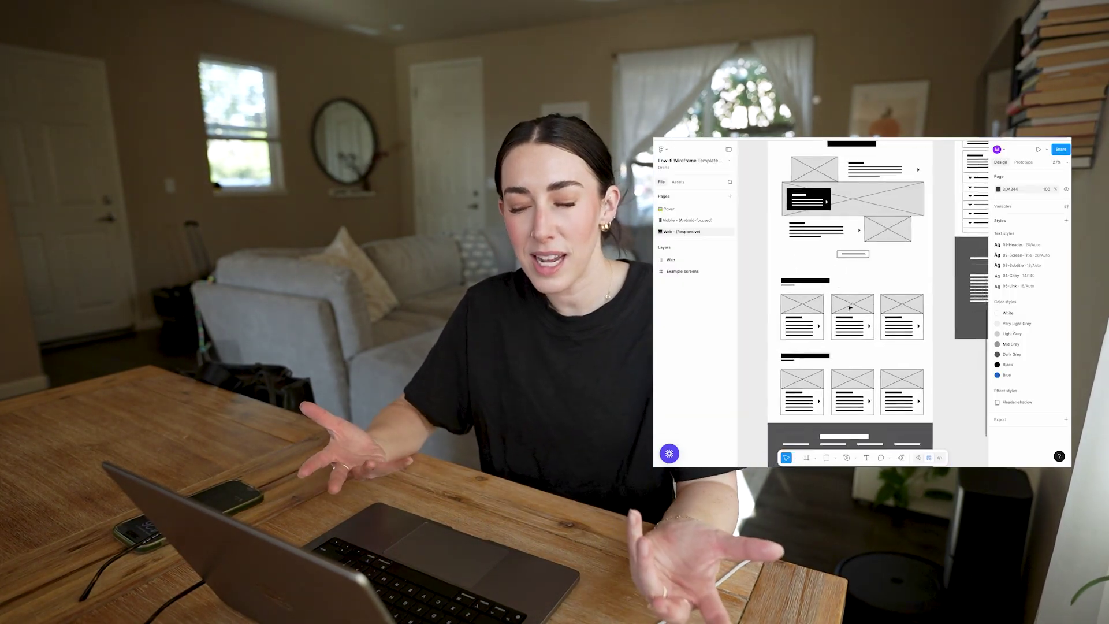
{"action": "scroll", "coordinate": [849, 308], "scroll_direction": "down", "scroll_amount": 10}
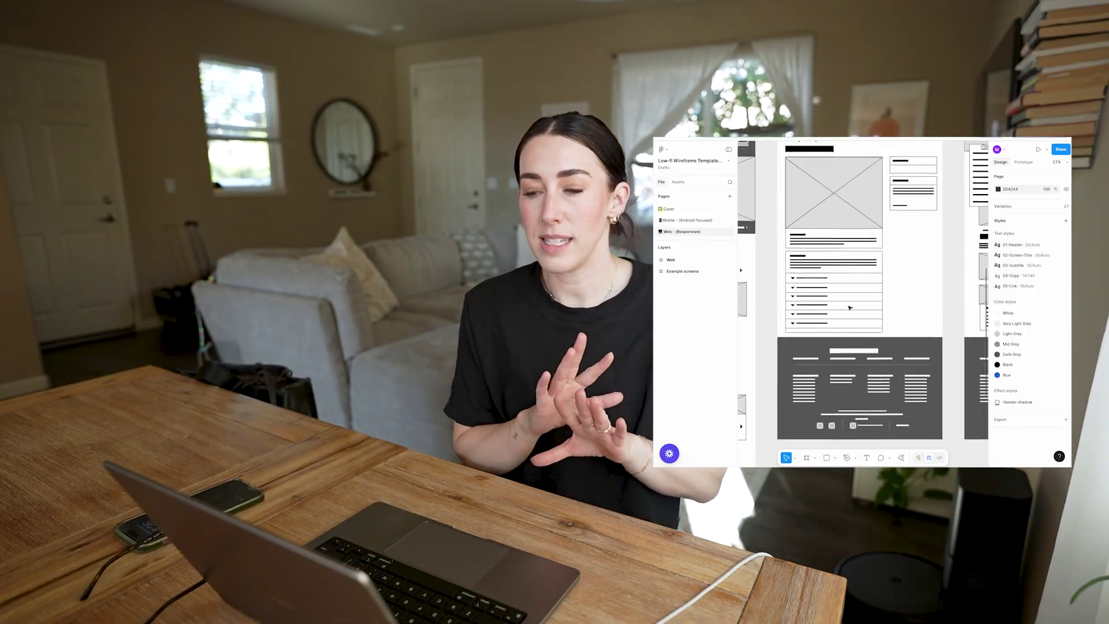
{"action": "scroll", "coordinate": [849, 308], "scroll_direction": "down", "scroll_amount": 10}
{"action": "scroll", "coordinate": [850, 308], "scroll_direction": "right", "scroll_amount": 5}
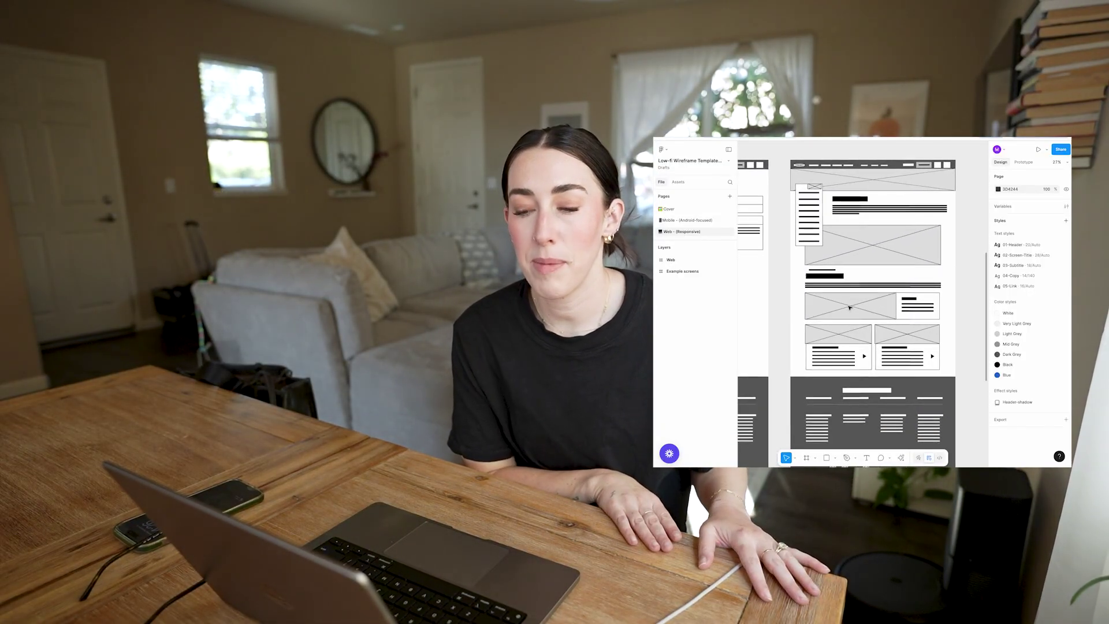
{"action": "scroll", "coordinate": [966, 318], "scroll_direction": "down", "scroll_amount": 2}
{"action": "scroll", "coordinate": [966, 318], "scroll_direction": "down", "scroll_amount": 5}
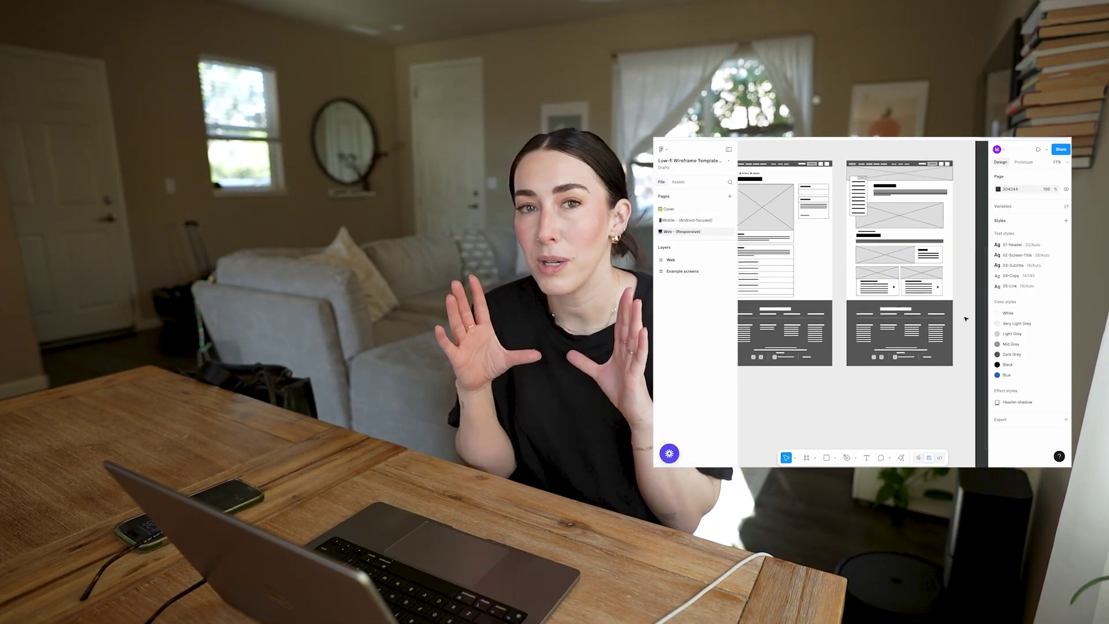
{"action": "left_click", "coordinate": [701, 220]}
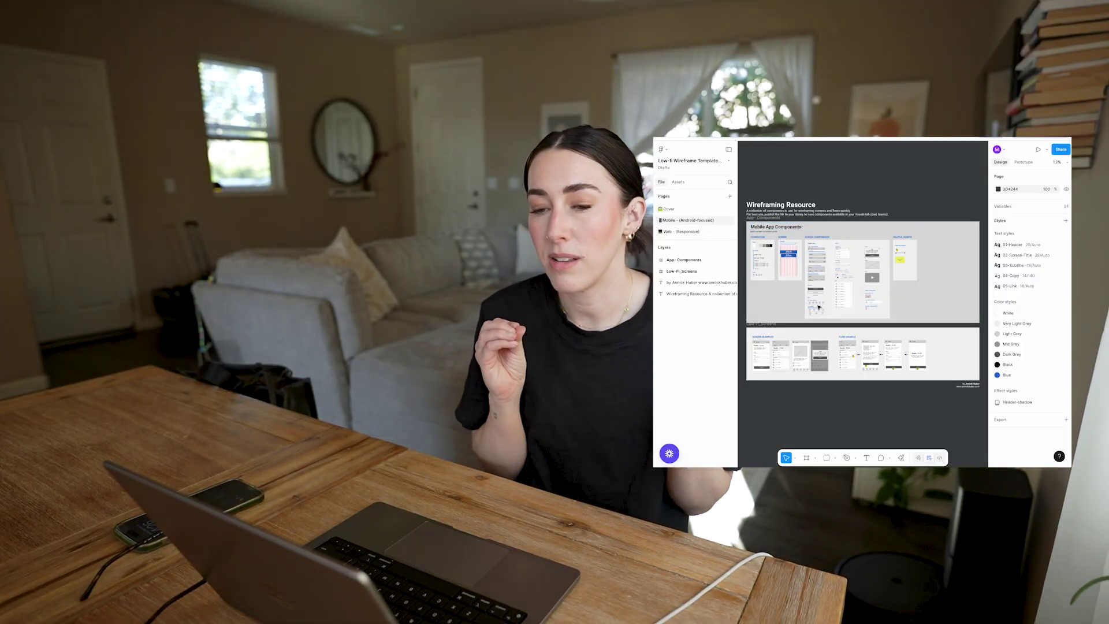
{"action": "scroll", "coordinate": [818, 296], "scroll_direction": "up", "scroll_amount": 5}
{"action": "scroll", "coordinate": [819, 318], "scroll_direction": "down", "scroll_amount": 6}
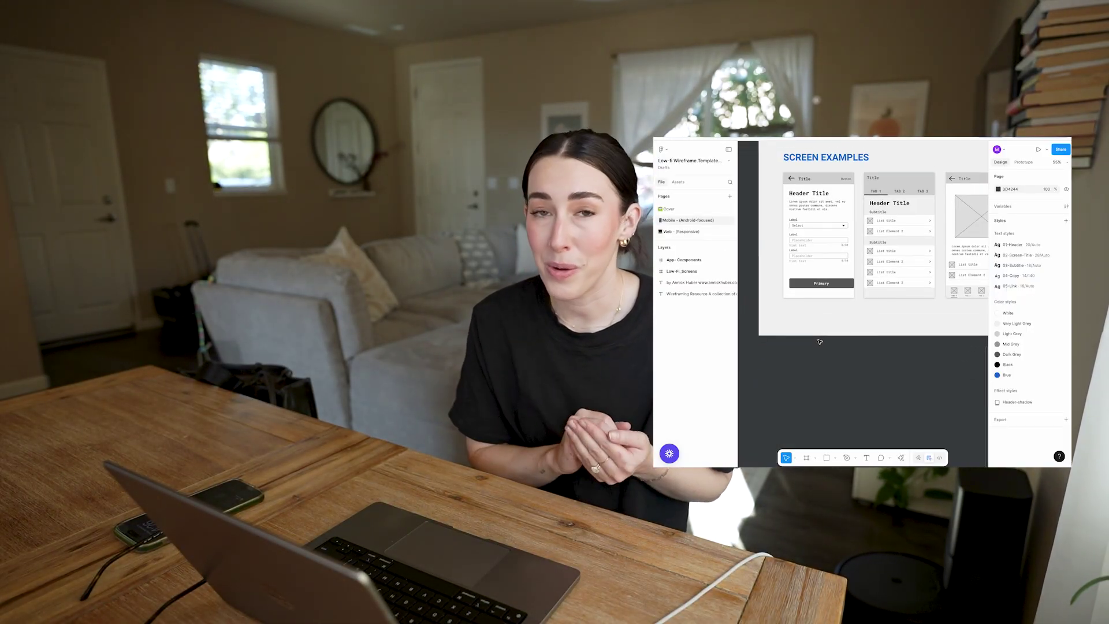
{"action": "scroll", "coordinate": [820, 342], "scroll_direction": "down", "scroll_amount": 10}
{"action": "scroll", "coordinate": [820, 342], "scroll_direction": "down", "scroll_amount": 1}
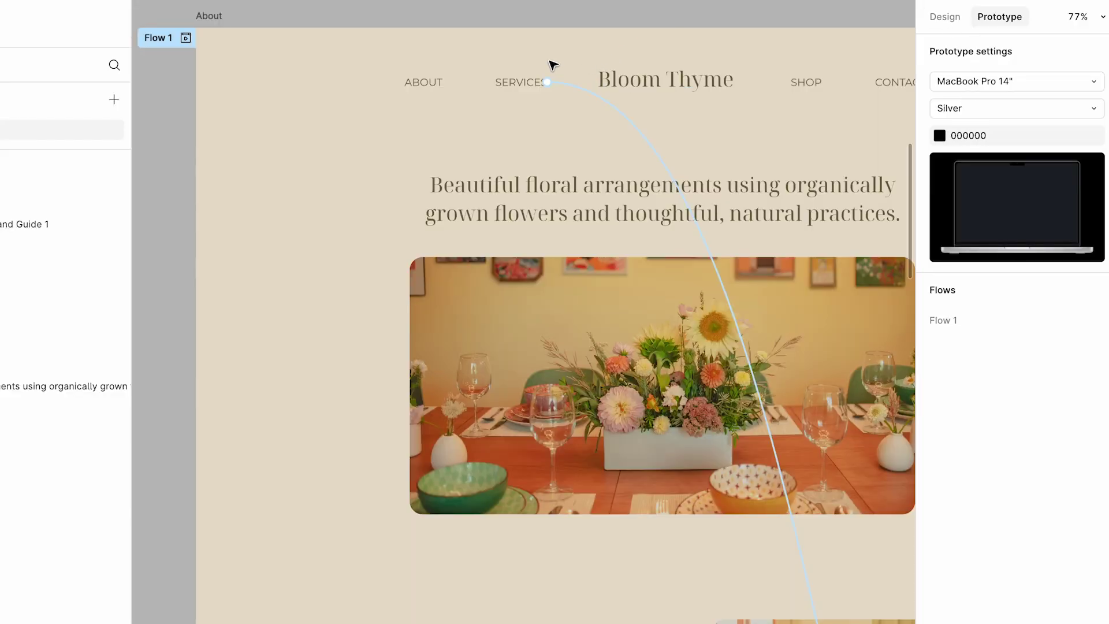
{"action": "left_click", "coordinate": [945, 17]}
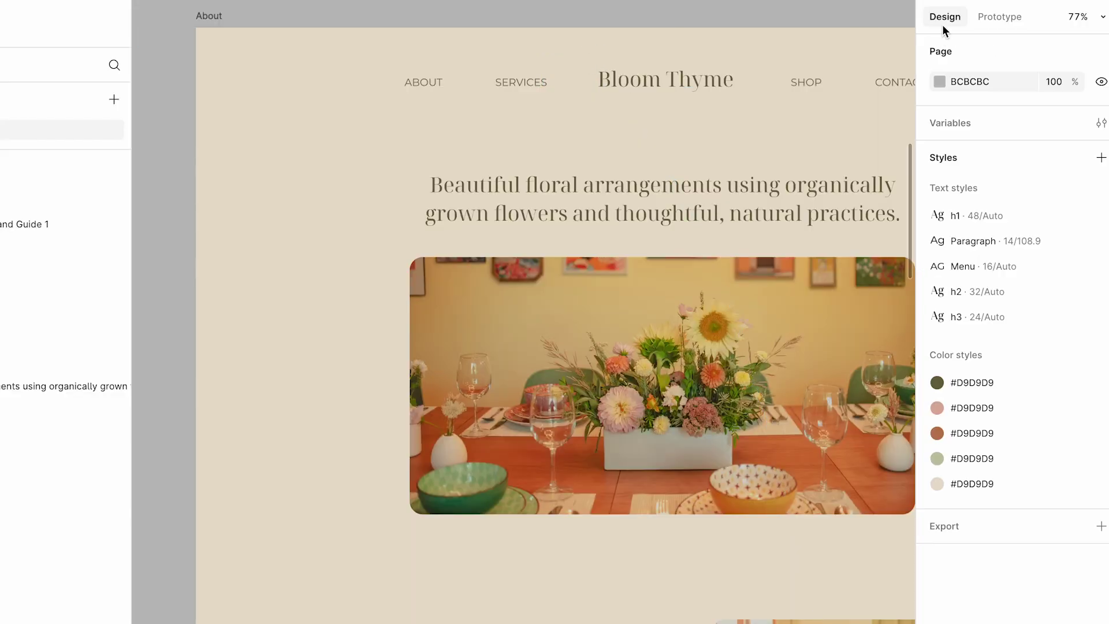
{"action": "left_click", "coordinate": [504, 87]}
{"action": "left_click", "coordinate": [997, 19]}
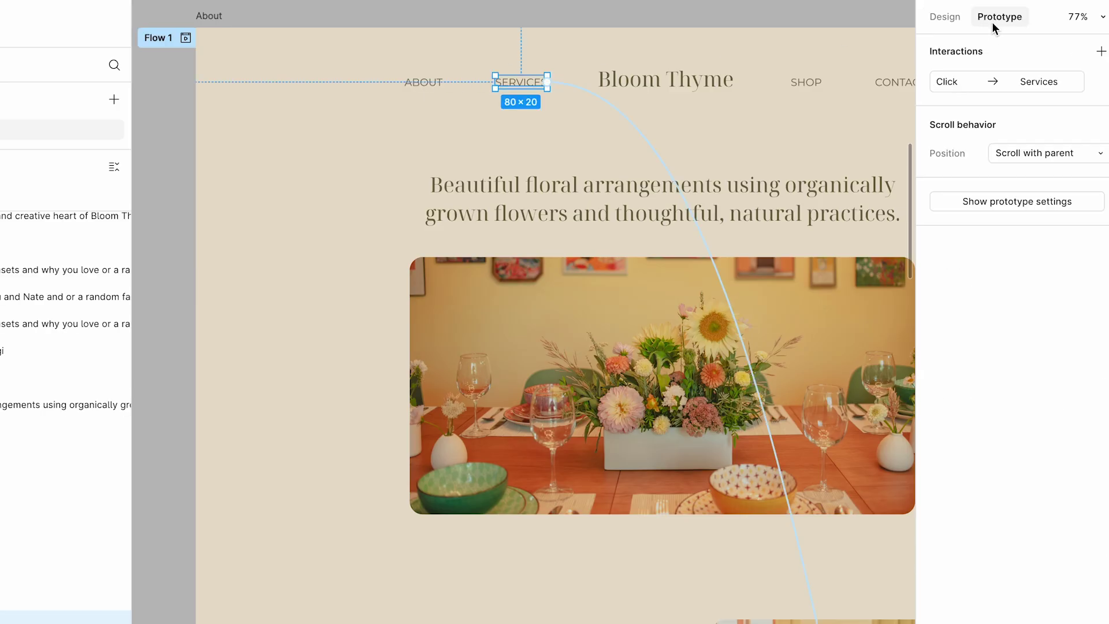
{"action": "left_click", "coordinate": [971, 86]}
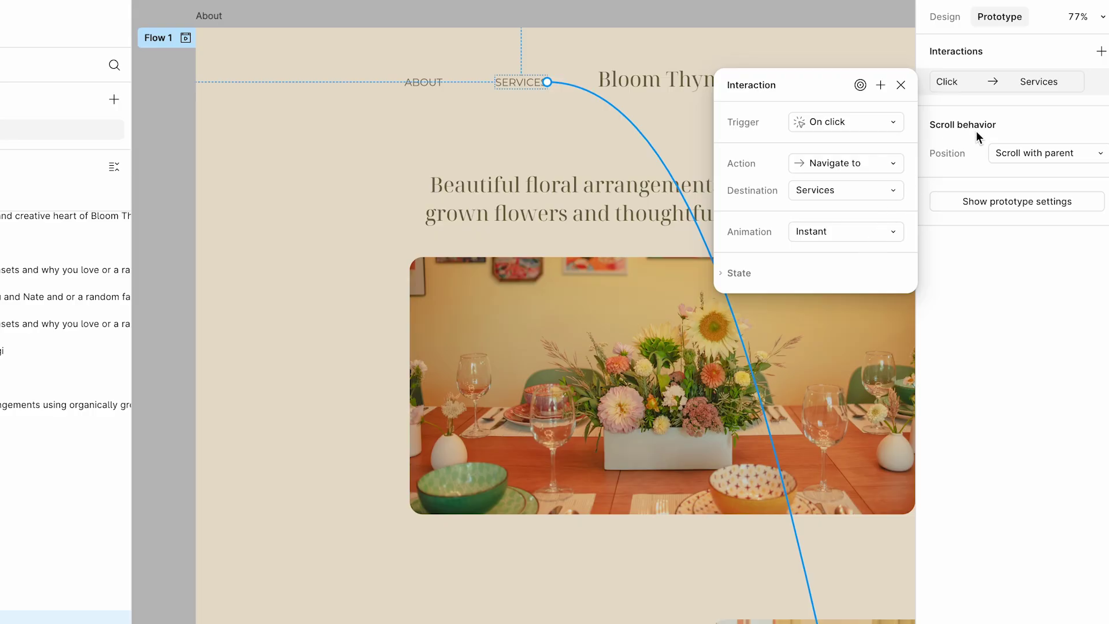
{"action": "left_click", "coordinate": [1015, 113]}
{"action": "scroll", "coordinate": [842, 235], "scroll_direction": "down", "scroll_amount": 15}
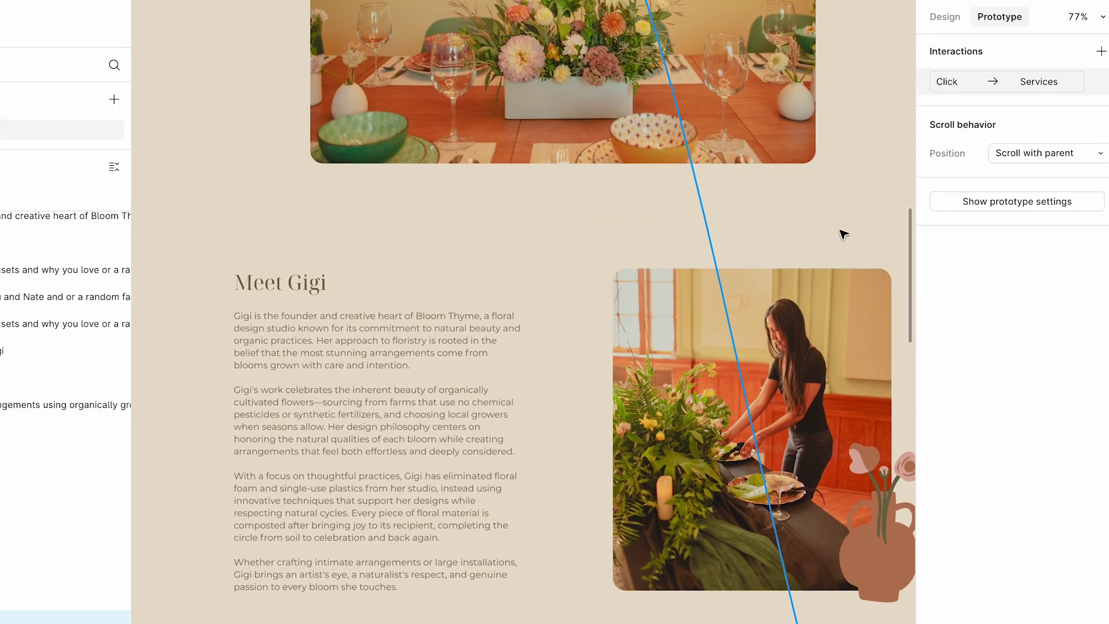
{"action": "scroll", "coordinate": [842, 235], "scroll_direction": "down", "scroll_amount": 4}
{"action": "scroll", "coordinate": [842, 235], "scroll_direction": "down", "scroll_amount": 8}
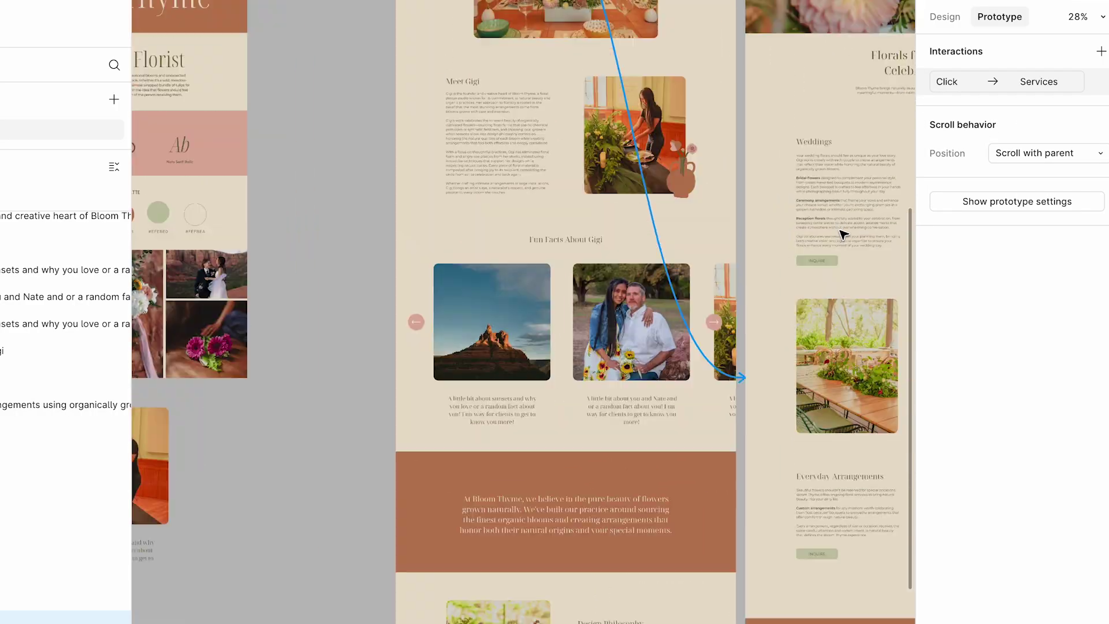
{"action": "scroll", "coordinate": [842, 235], "scroll_direction": "down", "scroll_amount": 3}
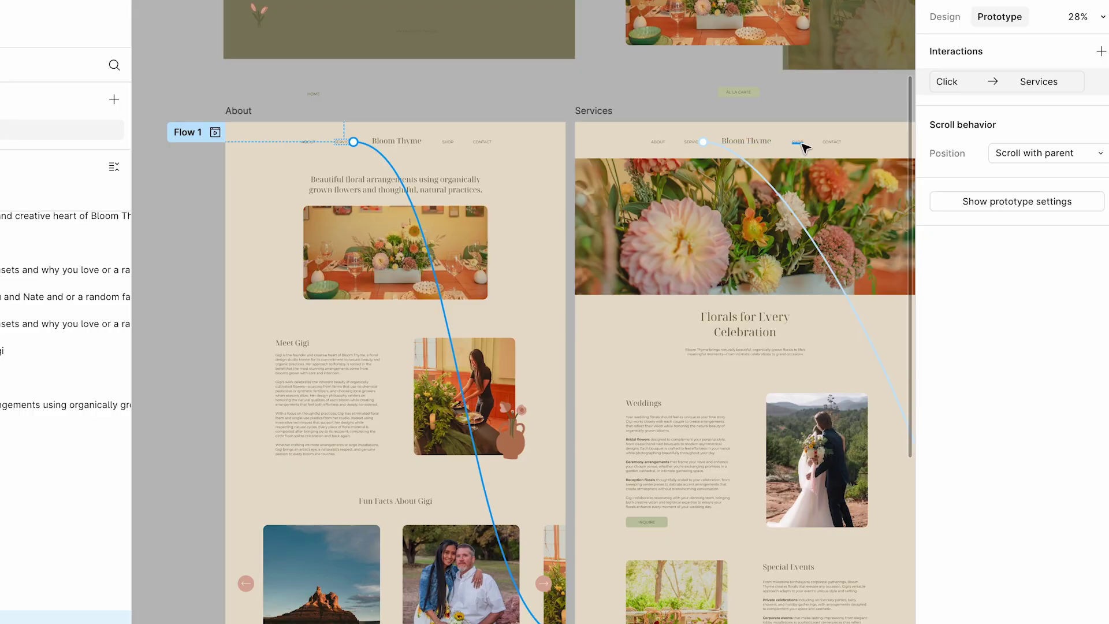
{"action": "scroll", "coordinate": [805, 148], "scroll_direction": "right", "scroll_amount": 5}
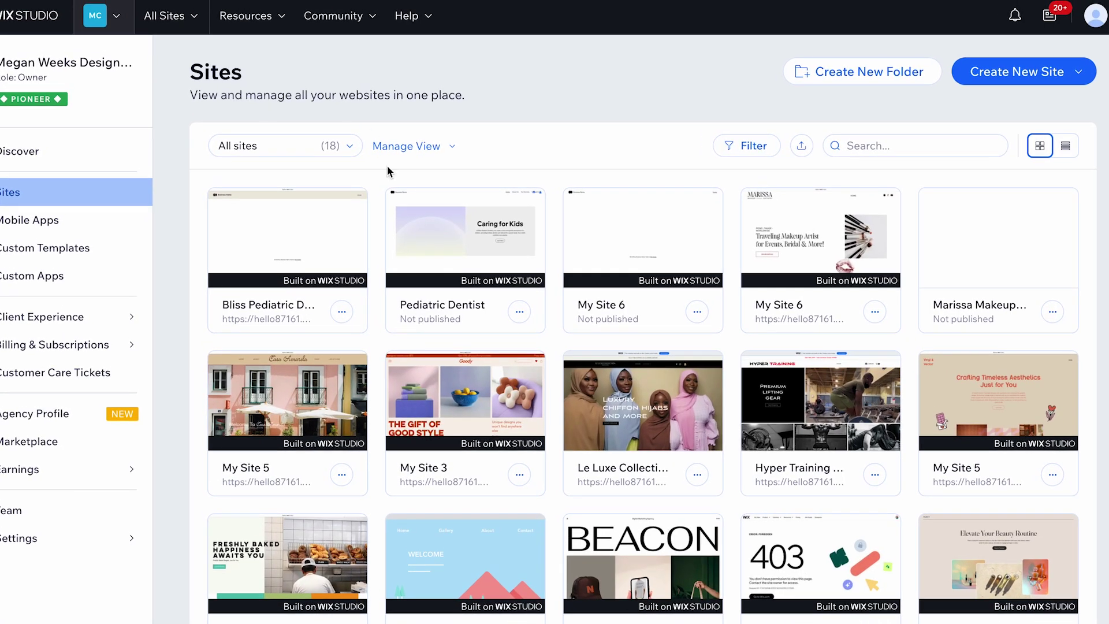
{"action": "left_click", "coordinate": [1038, 81]}
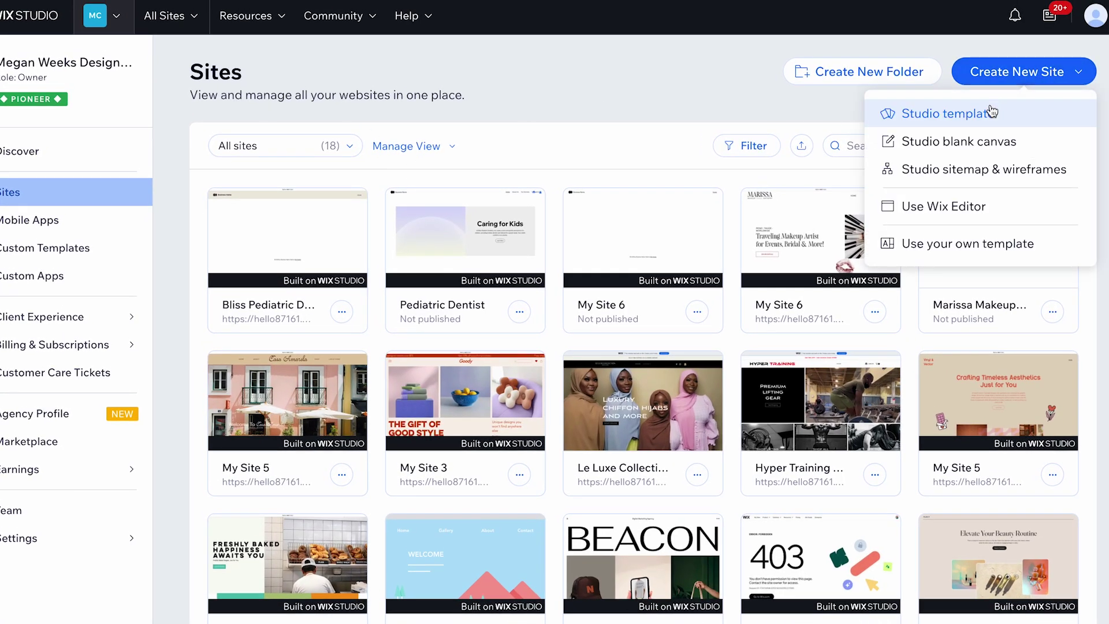
{"action": "left_click", "coordinate": [961, 116]}
{"action": "scroll", "coordinate": [961, 116], "scroll_direction": "down", "scroll_amount": 5}
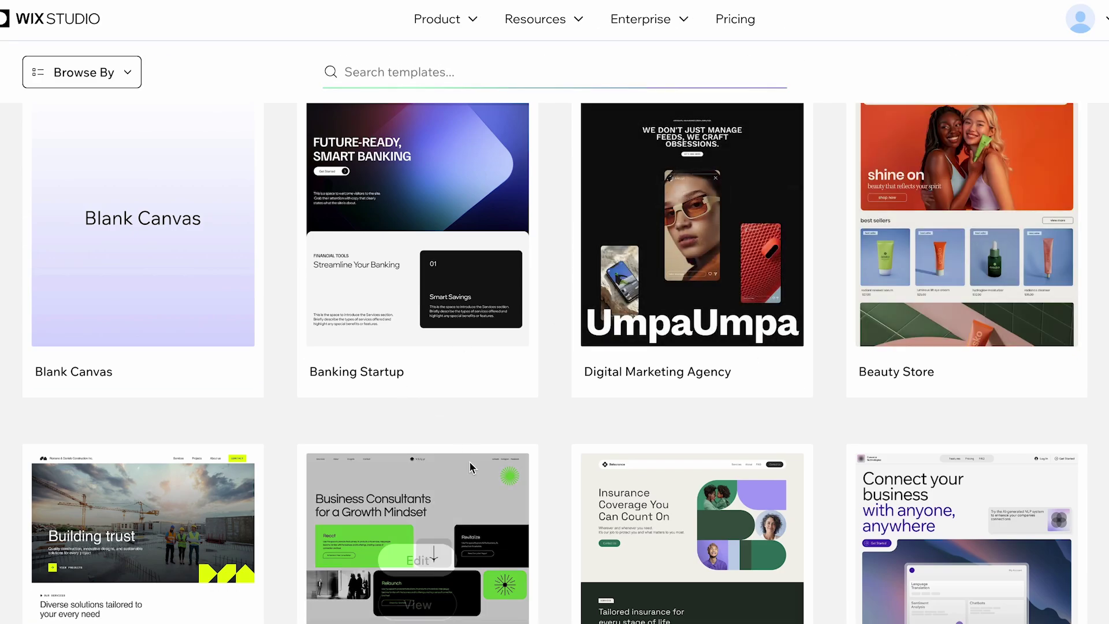
{"action": "scroll", "coordinate": [466, 443], "scroll_direction": "down", "scroll_amount": 5}
{"action": "scroll", "coordinate": [461, 440], "scroll_direction": "down", "scroll_amount": 13}
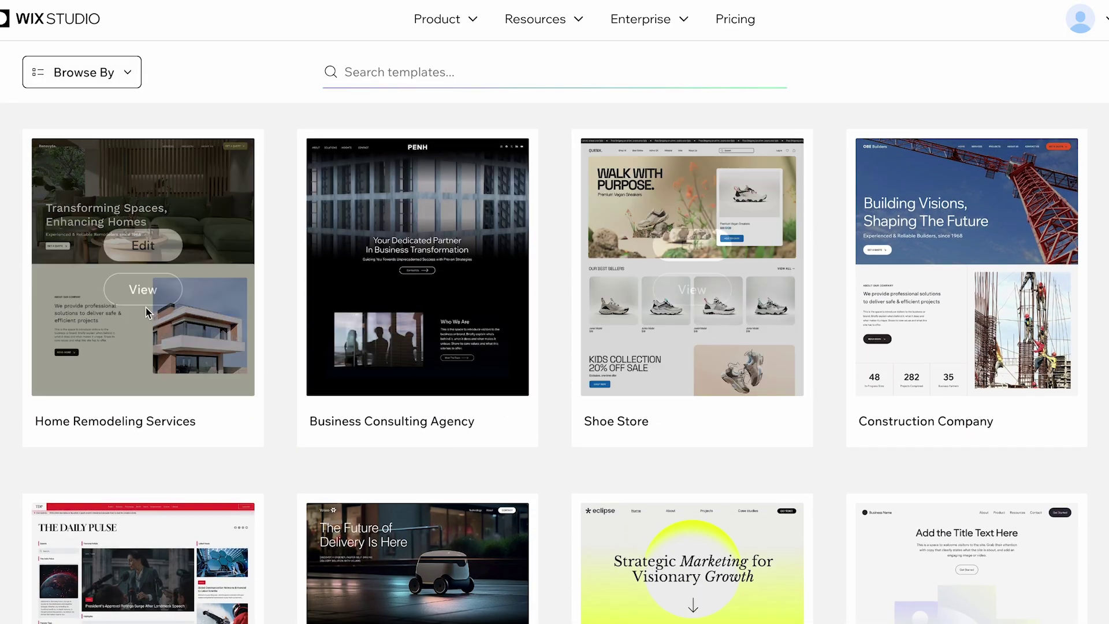
{"action": "left_click", "coordinate": [146, 307]}
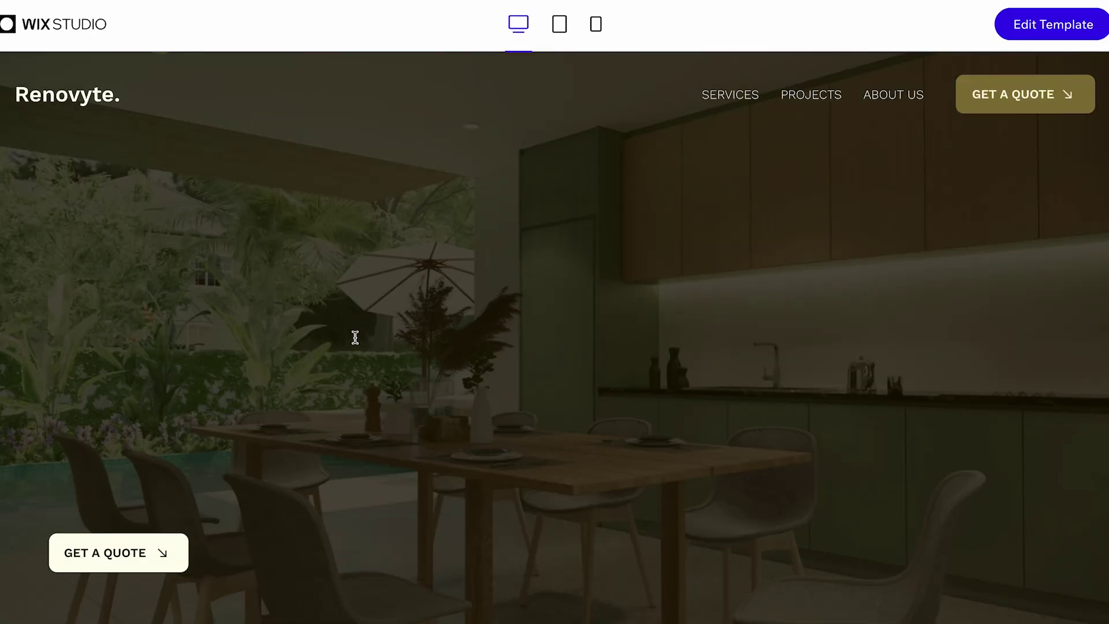
{"action": "scroll", "coordinate": [702, 463], "scroll_direction": "down", "scroll_amount": 4}
{"action": "scroll", "coordinate": [701, 463], "scroll_direction": "down", "scroll_amount": 20}
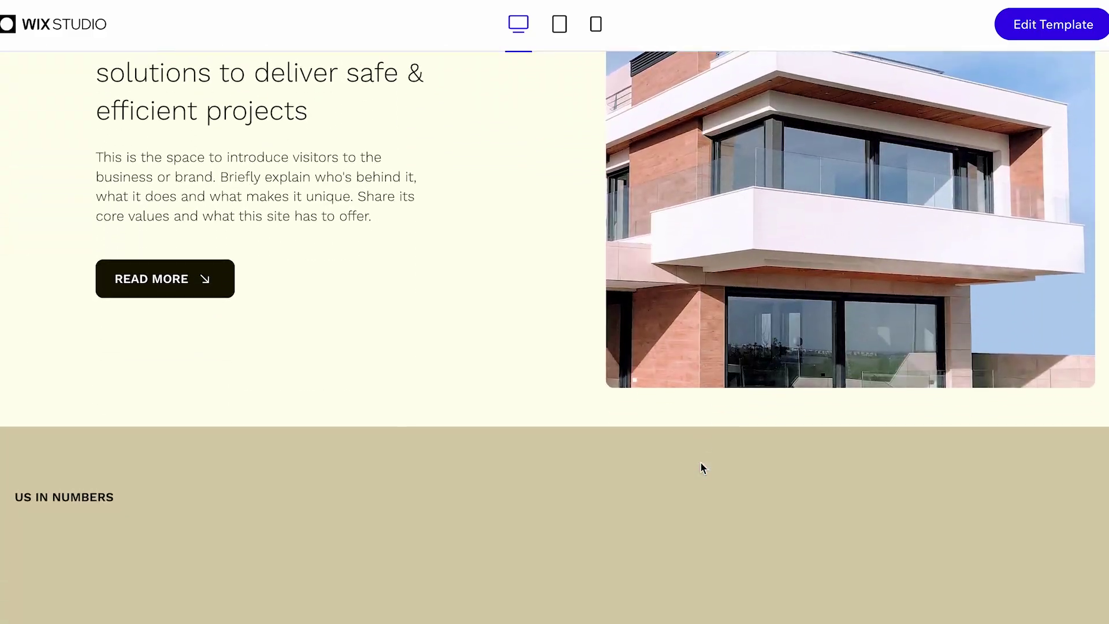
{"action": "scroll", "coordinate": [700, 467], "scroll_direction": "down", "scroll_amount": 20}
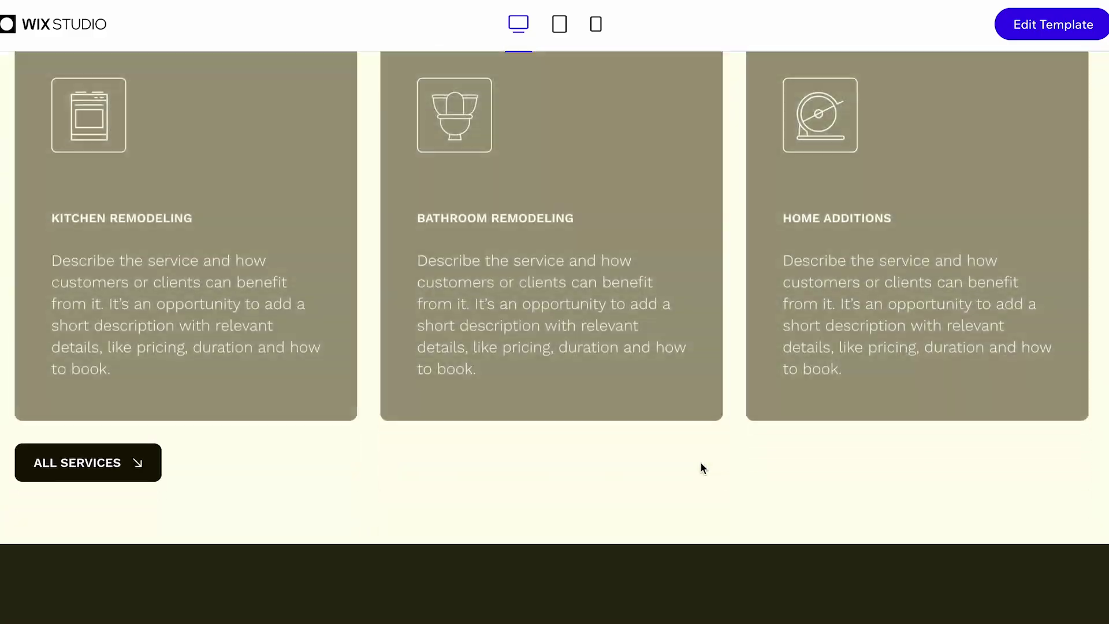
{"action": "scroll", "coordinate": [701, 463], "scroll_direction": "down", "scroll_amount": 2}
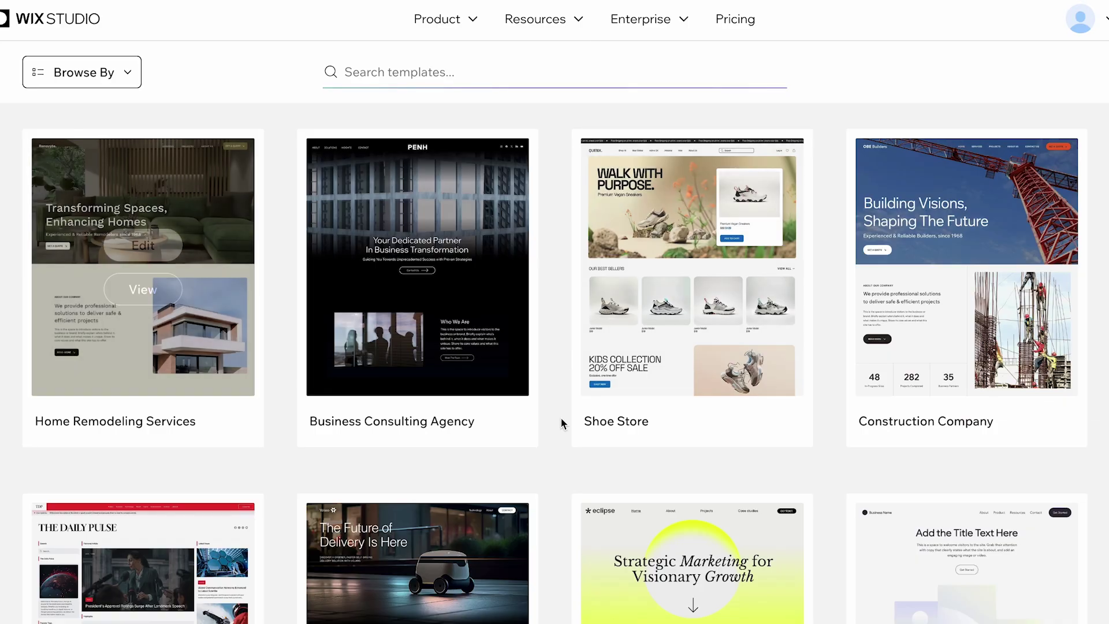
{"action": "scroll", "coordinate": [558, 427], "scroll_direction": "down", "scroll_amount": 7}
{"action": "scroll", "coordinate": [558, 437], "scroll_direction": "down", "scroll_amount": 15}
{"action": "scroll", "coordinate": [558, 437], "scroll_direction": "up", "scroll_amount": 7}
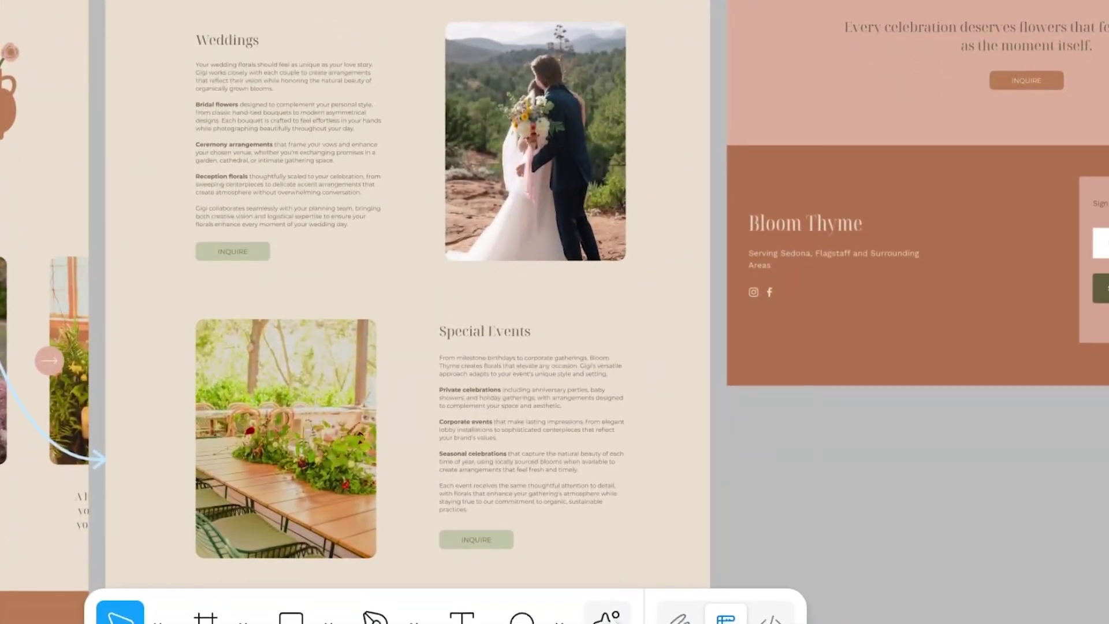
Run the Figma to Wix Studio plugin and set up the export of styles.
{"action": "left_click", "coordinate": [606, 615]}
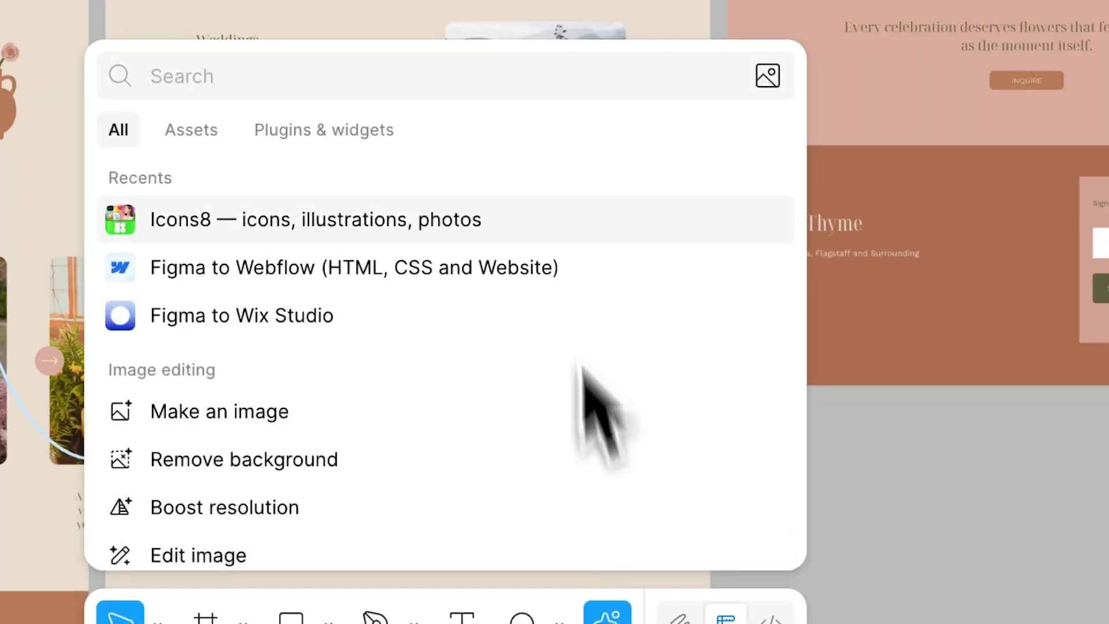
{"action": "type", "text": "wix"}
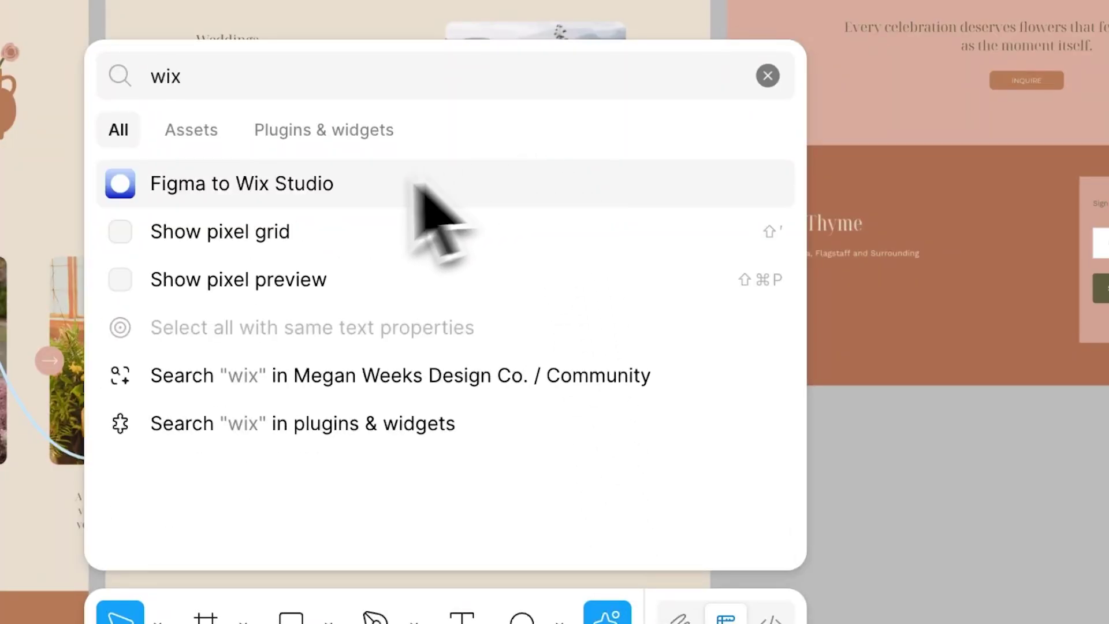
{"action": "left_click", "coordinate": [332, 191]}
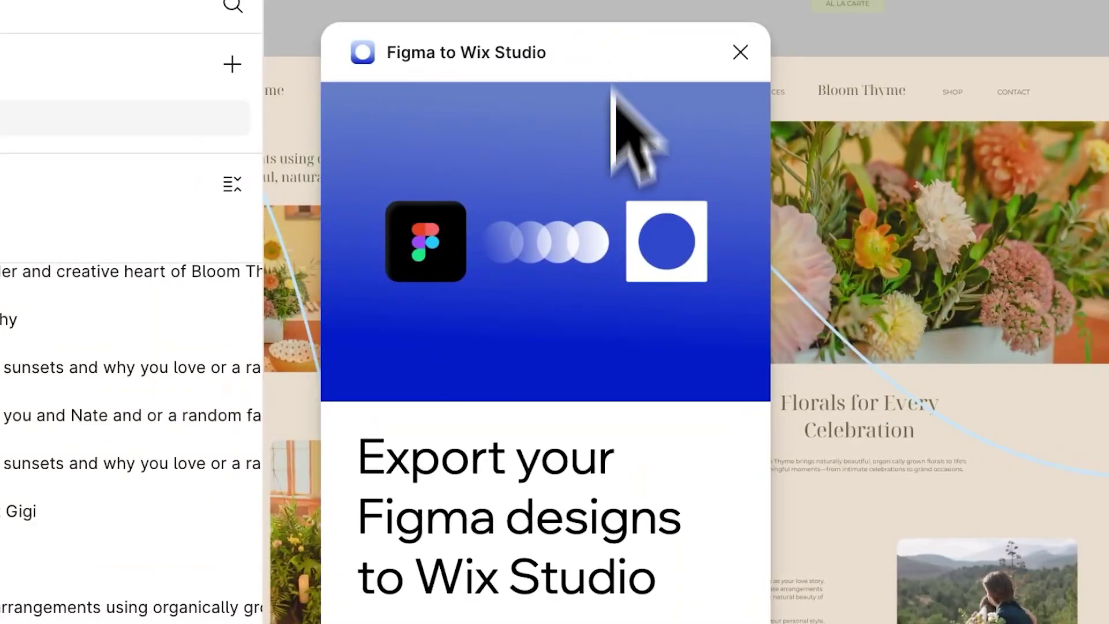
{"action": "left_click", "coordinate": [601, 436]}
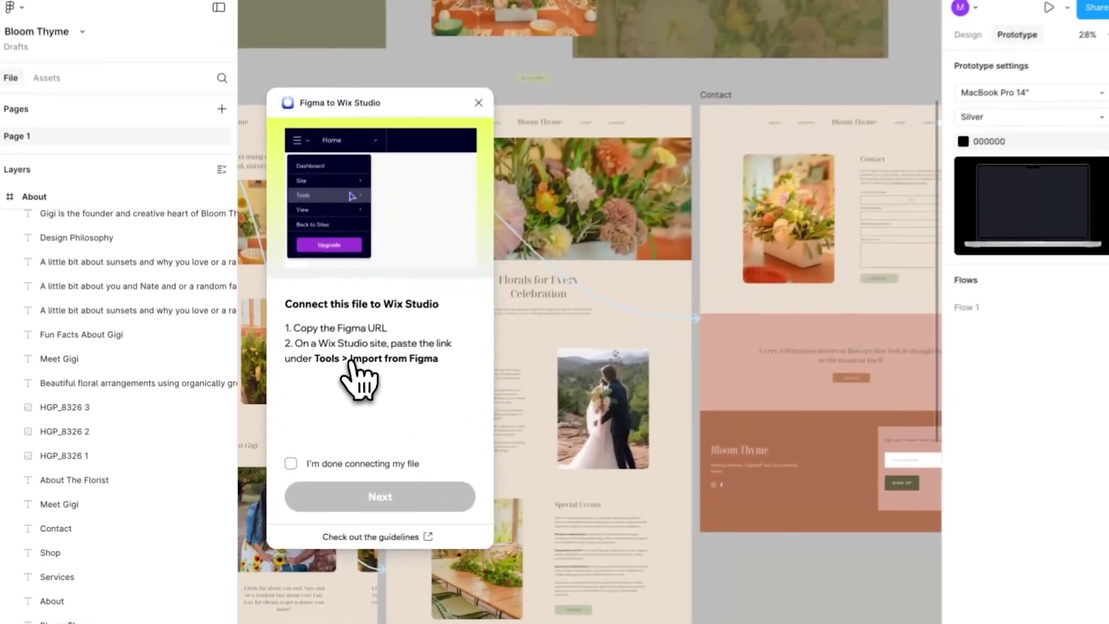
{"action": "scroll", "coordinate": [574, 329], "scroll_direction": "left", "scroll_amount": 5}
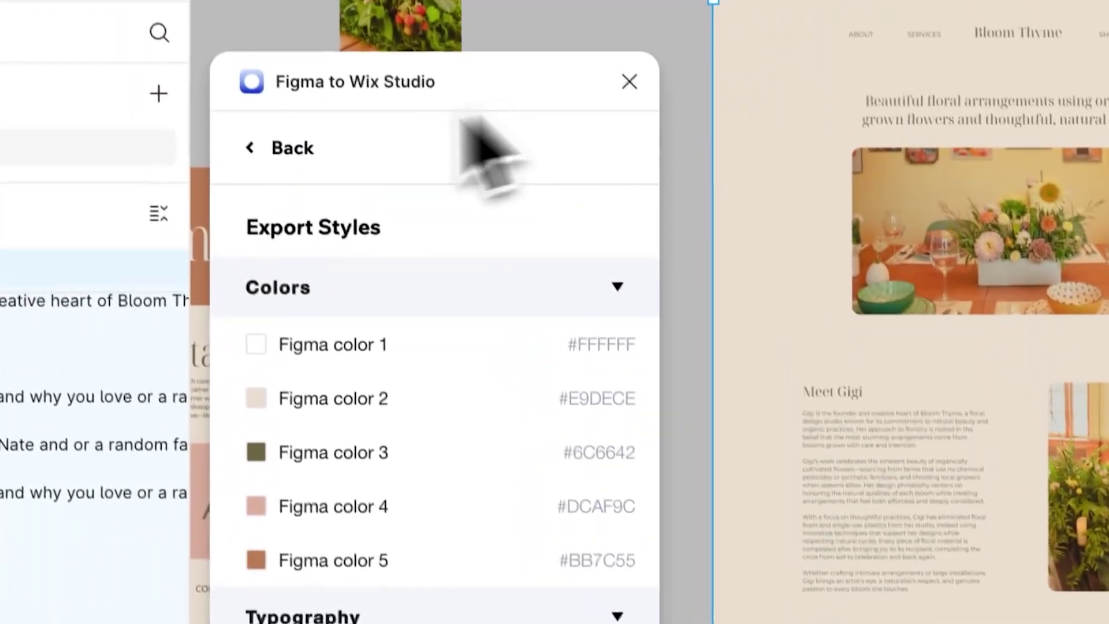
Export the selected About frame to Wix Studio as a single frame.
{"action": "left_click", "coordinate": [292, 153]}
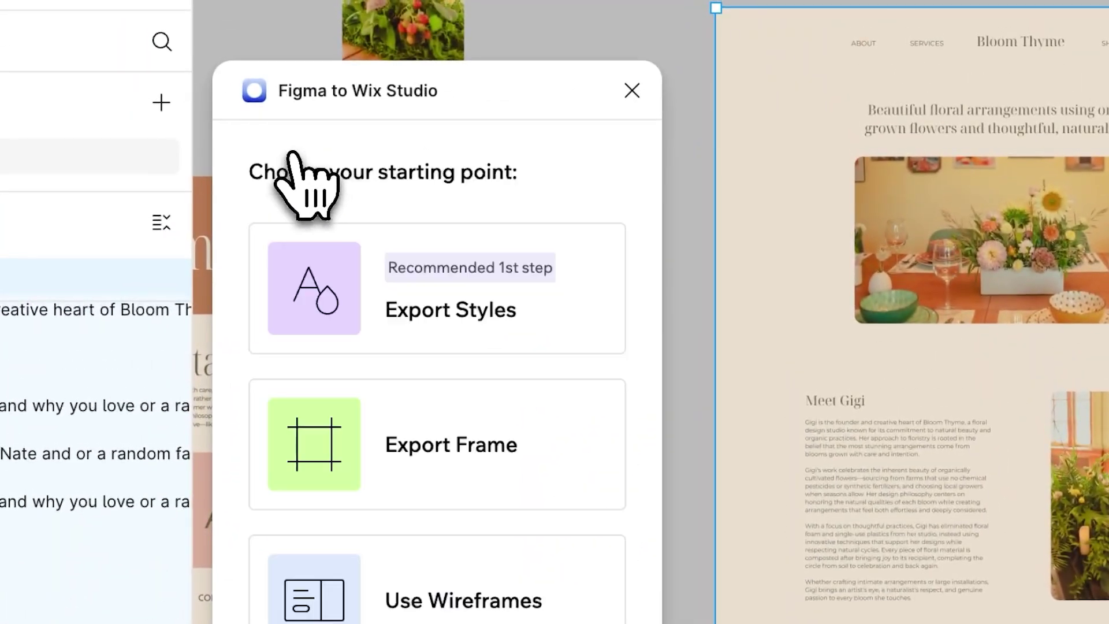
{"action": "left_click", "coordinate": [475, 462]}
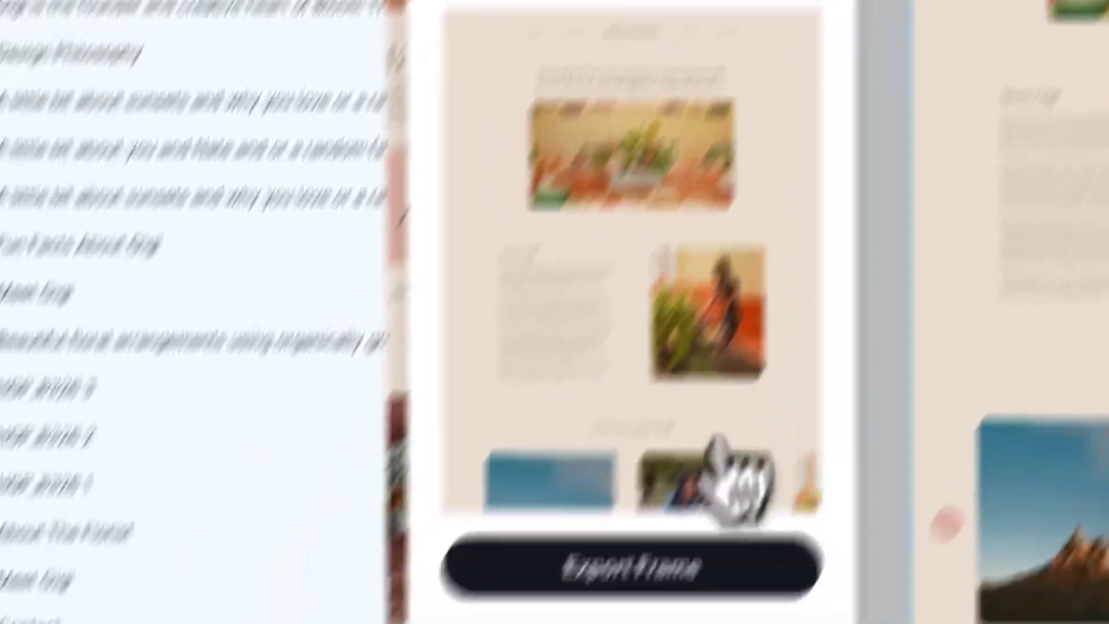
{"action": "left_click", "coordinate": [740, 454]}
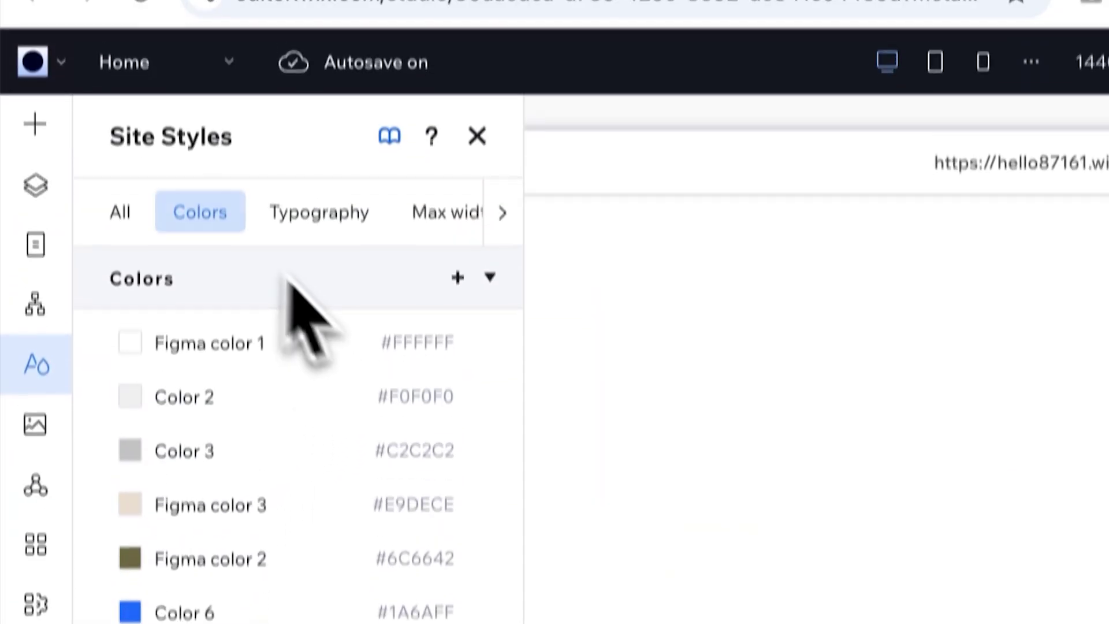
Look for the Figma import tool in the Wix Studio main menu.
{"action": "left_click", "coordinate": [37, 85]}
{"action": "mouse_move", "coordinate": [174, 274]}
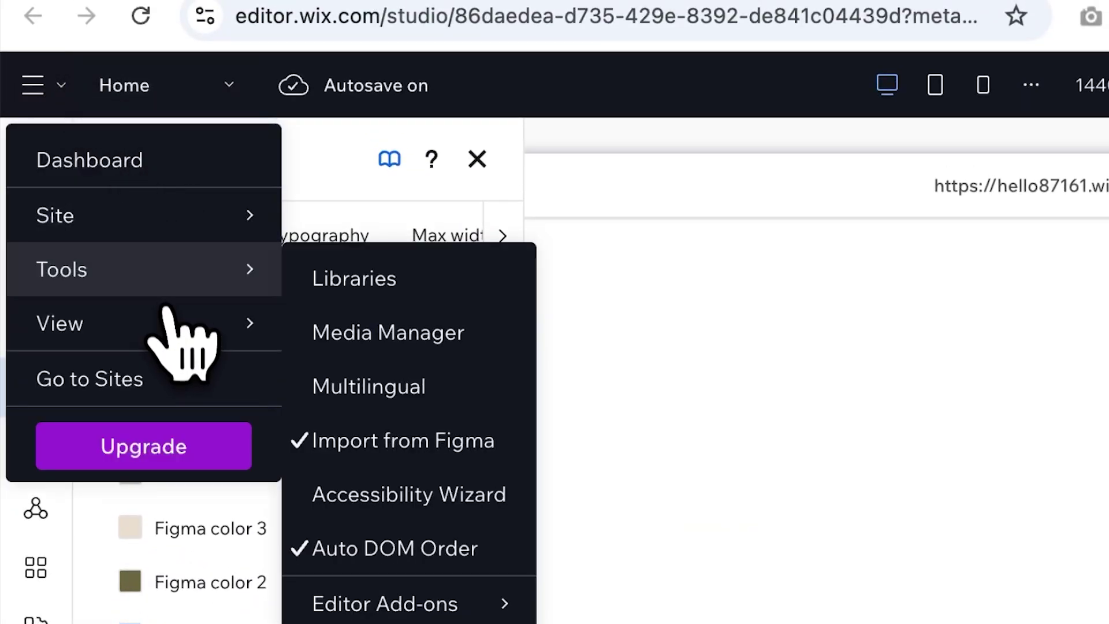
{"action": "left_click", "coordinate": [399, 448]}
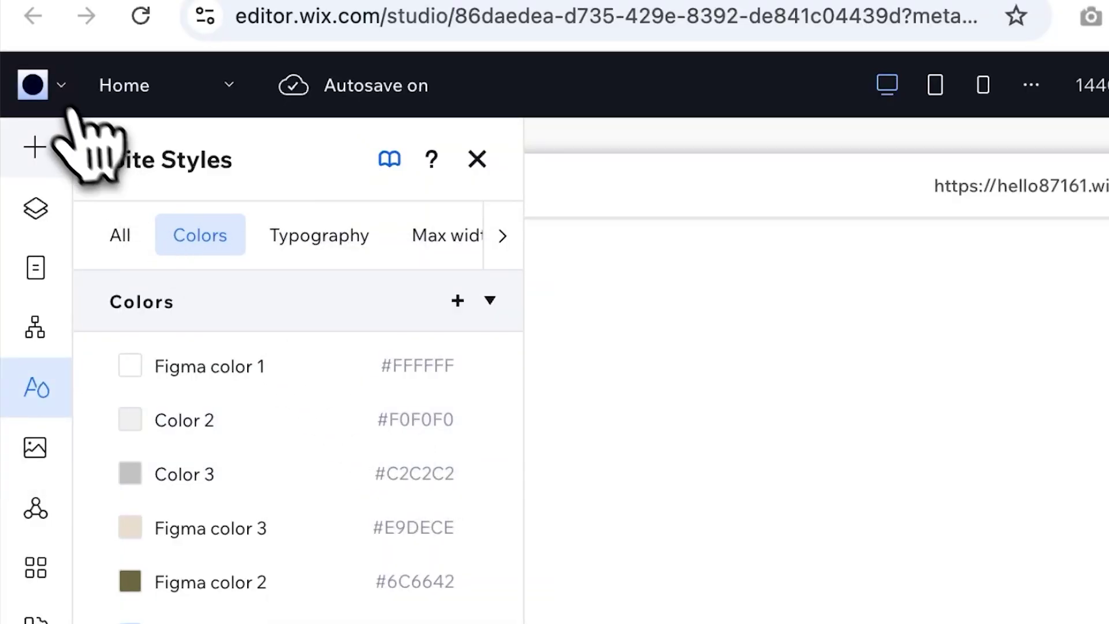
Refresh the Bloom Thyme import via Tools > Import from Figma and add the frame as a page.
{"action": "left_click", "coordinate": [34, 85]}
{"action": "mouse_move", "coordinate": [115, 269]}
{"action": "left_click", "coordinate": [375, 440]}
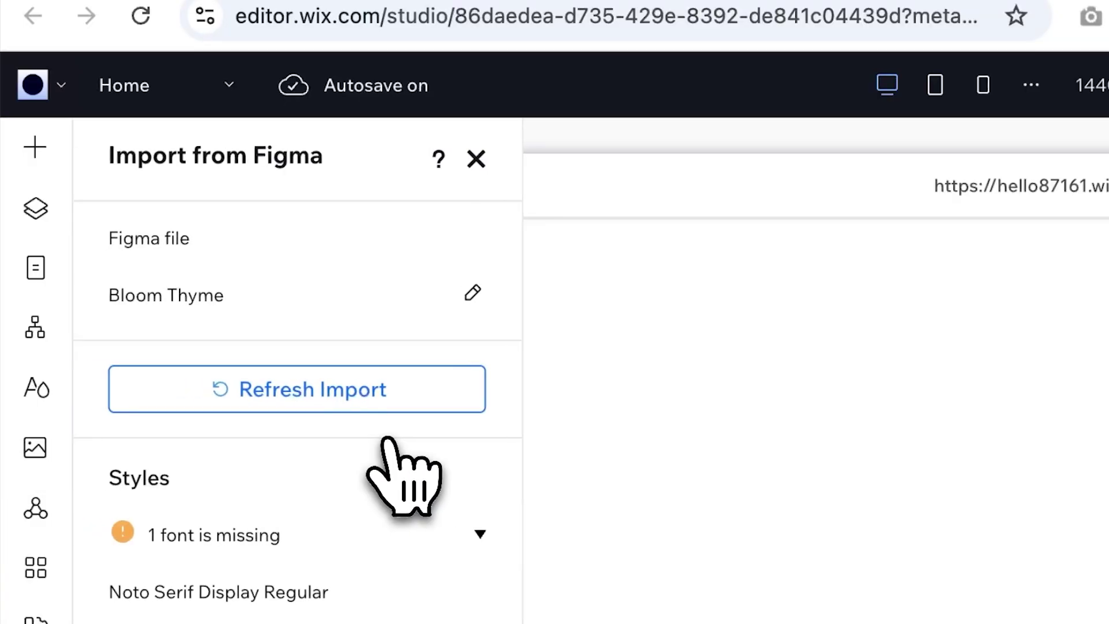
{"action": "left_click", "coordinate": [340, 390]}
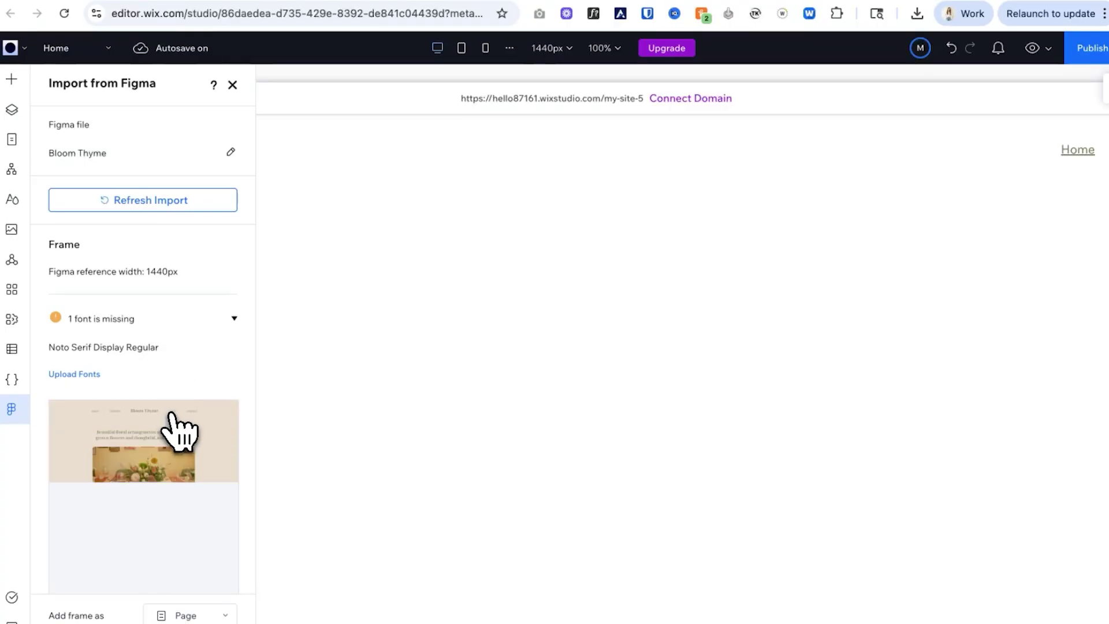
{"action": "scroll", "coordinate": [219, 335], "scroll_direction": "down", "scroll_amount": 1}
{"action": "scroll", "coordinate": [228, 408], "scroll_direction": "down", "scroll_amount": 5}
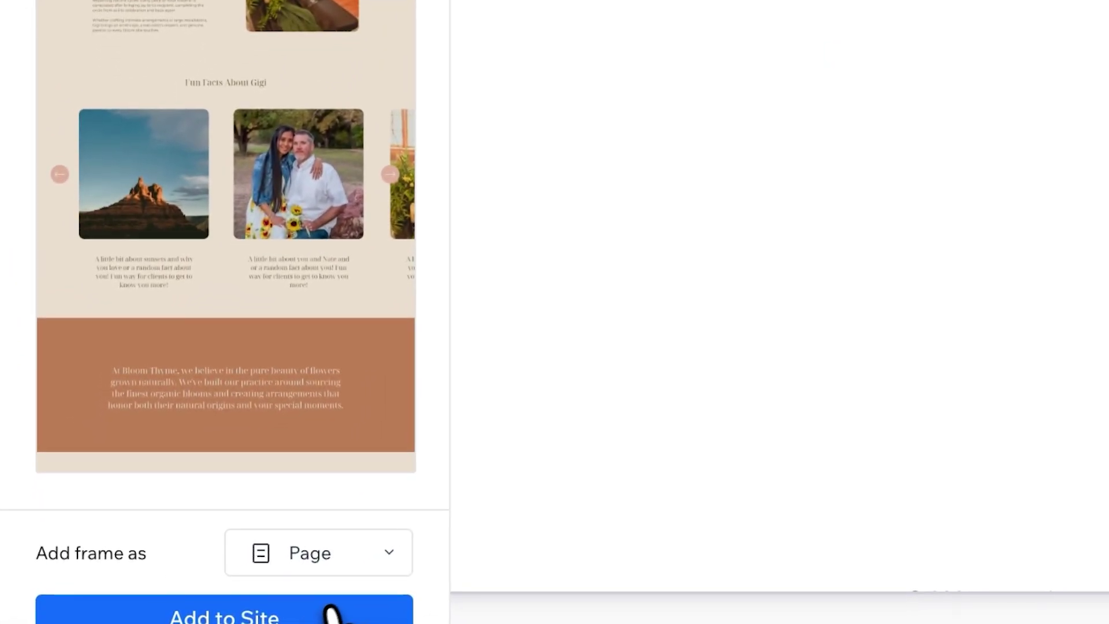
{"action": "left_click", "coordinate": [306, 618]}
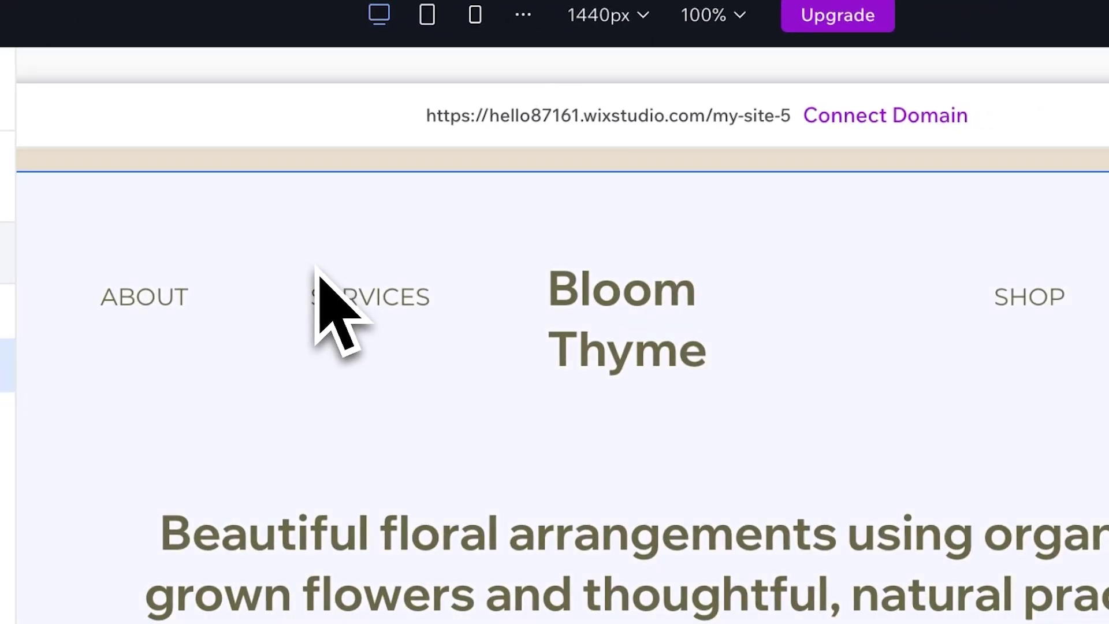
Give the top section a beige background colour.
{"action": "left_click", "coordinate": [327, 344]}
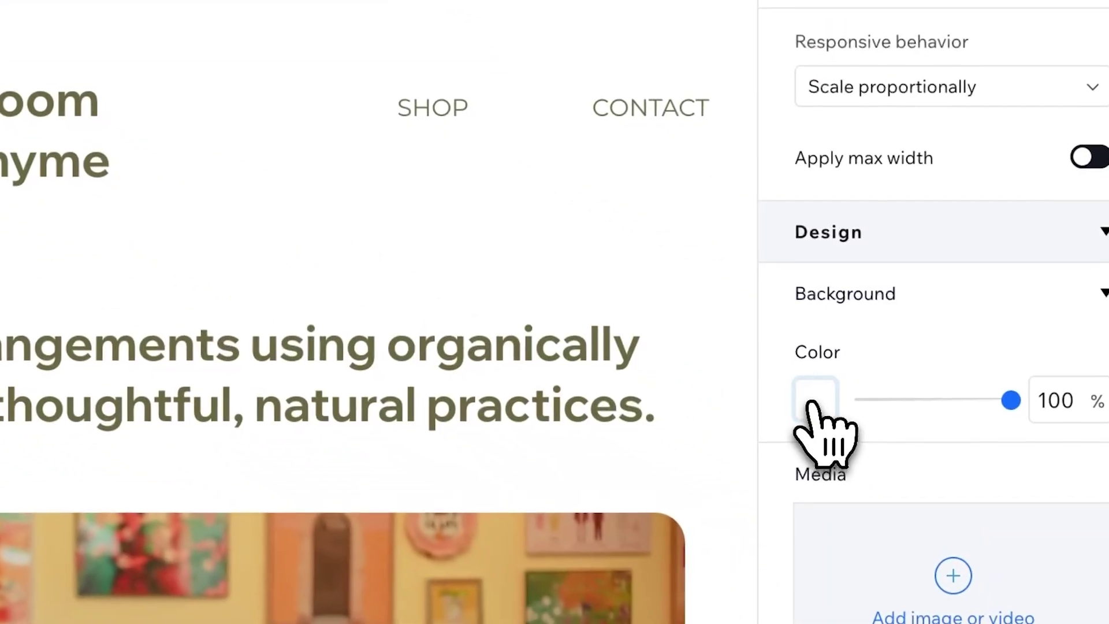
{"action": "left_click", "coordinate": [812, 401]}
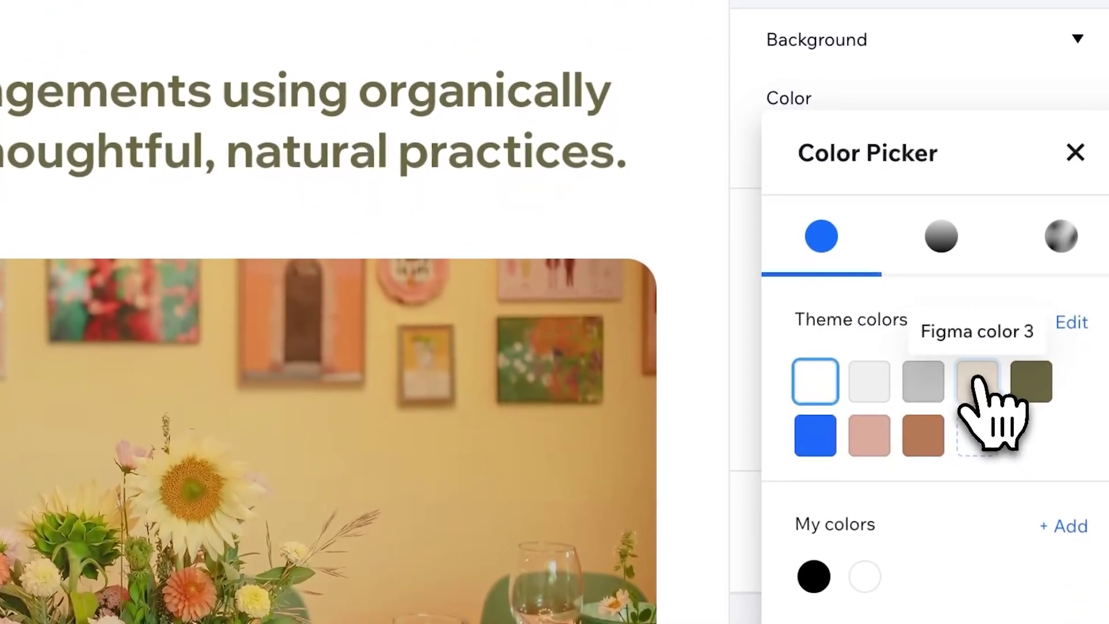
{"action": "left_click", "coordinate": [989, 492]}
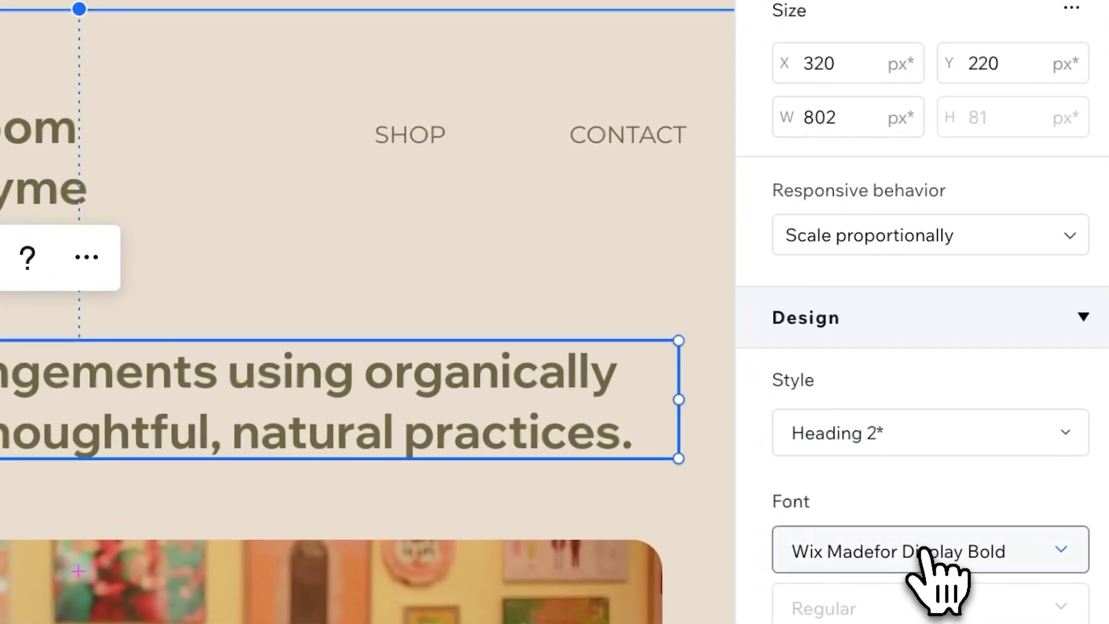
Set the heading's font to Noto Serif Display Condensed Regular.
{"action": "left_click", "coordinate": [928, 554]}
{"action": "type", "text": "b"}
{"action": "key", "text": "BackSpace"}
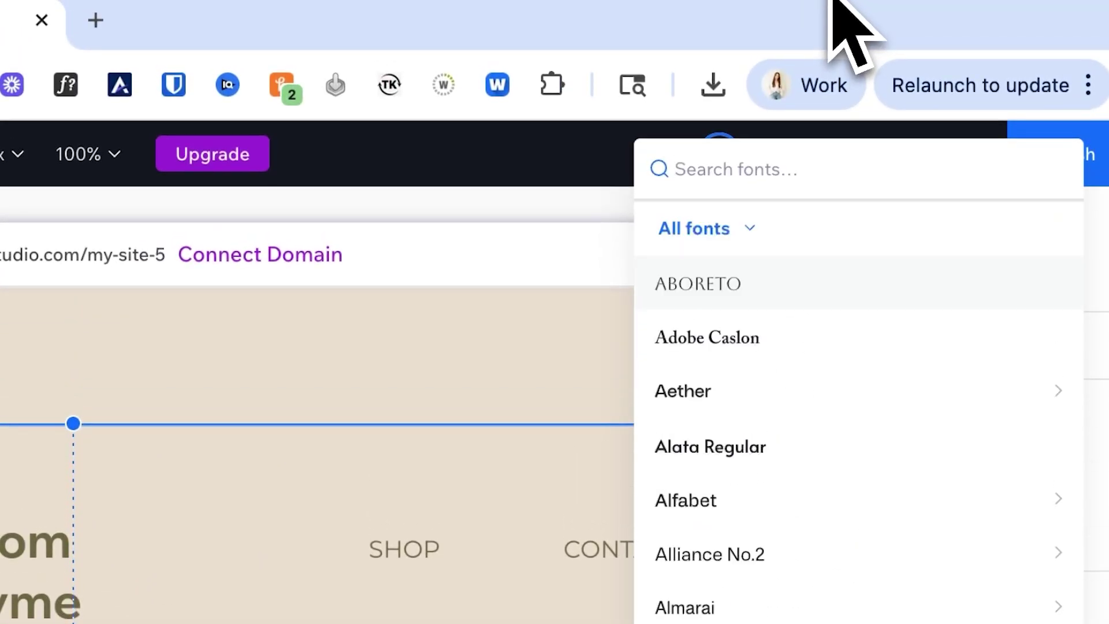
{"action": "type", "text": "noto"}
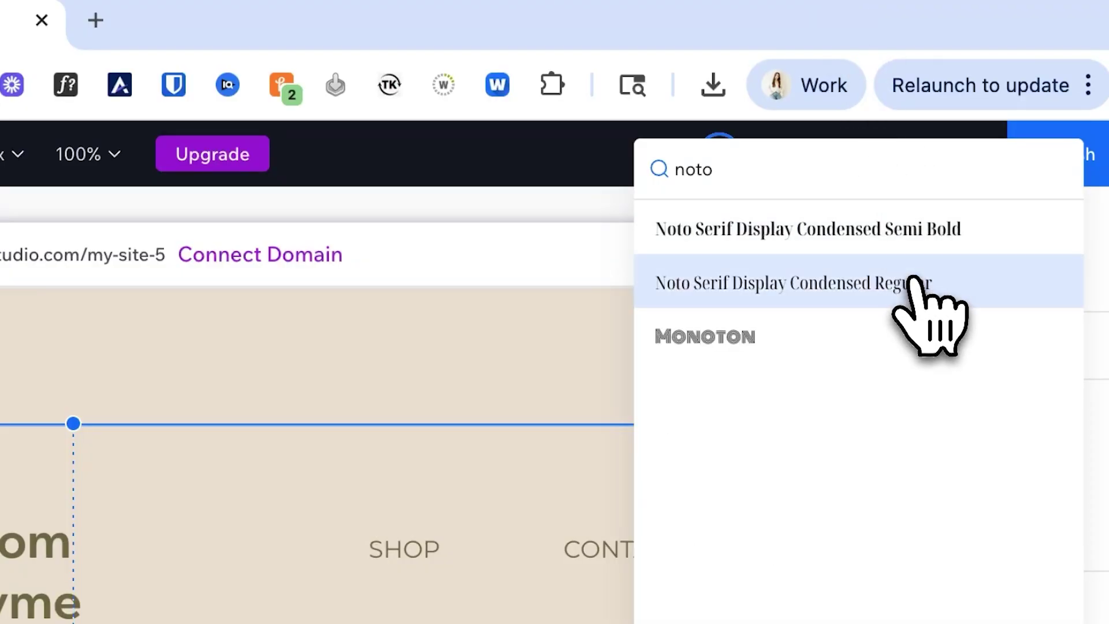
{"action": "left_click", "coordinate": [918, 286]}
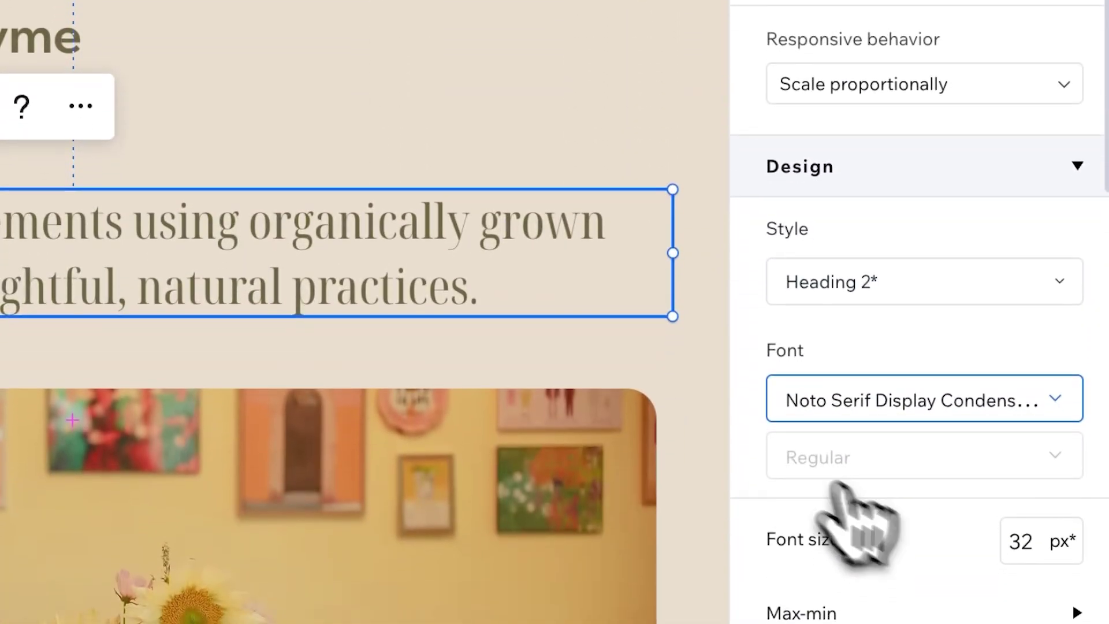
Select the Meet Gigi heading further down the page.
{"action": "left_click", "coordinate": [309, 173]}
{"action": "scroll", "coordinate": [310, 173], "scroll_direction": "down", "scroll_amount": 10}
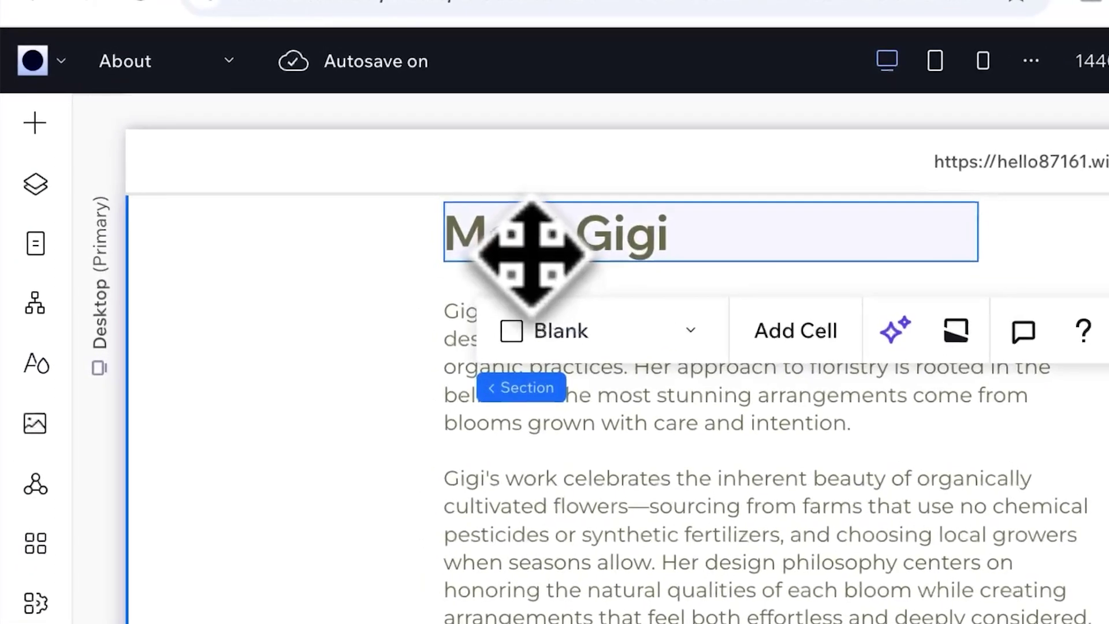
{"action": "left_click", "coordinate": [527, 254]}
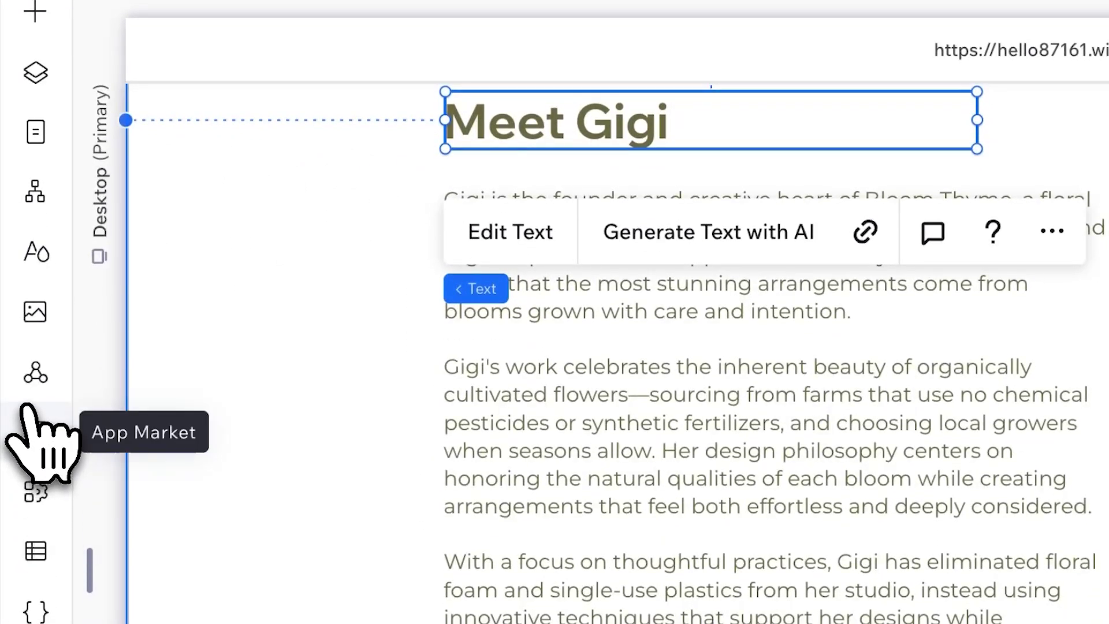
In Site Styles typography, set the Heading 2 style to Noto Serif Display Condensed Regular.
{"action": "left_click", "coordinate": [35, 252]}
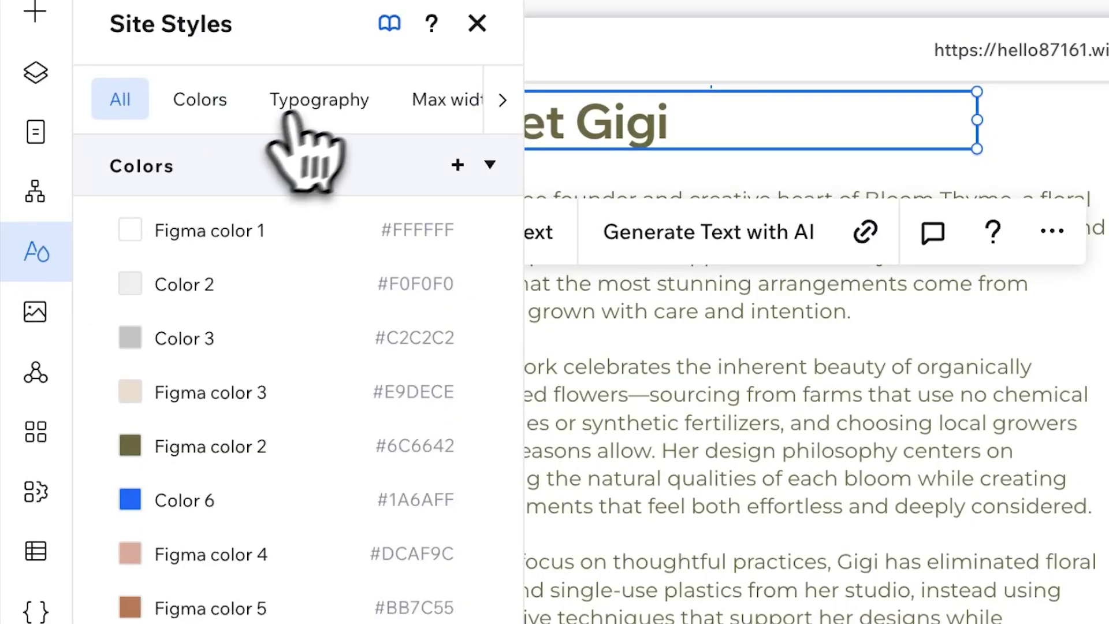
{"action": "left_click", "coordinate": [295, 104]}
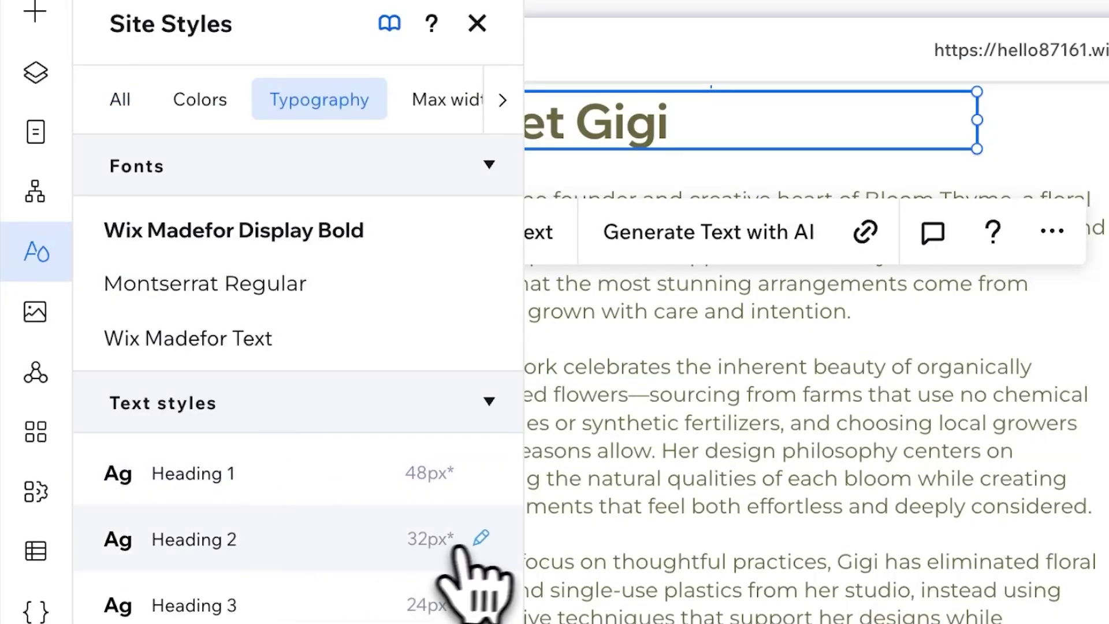
{"action": "left_click", "coordinate": [481, 542]}
{"action": "left_click", "coordinate": [292, 340]}
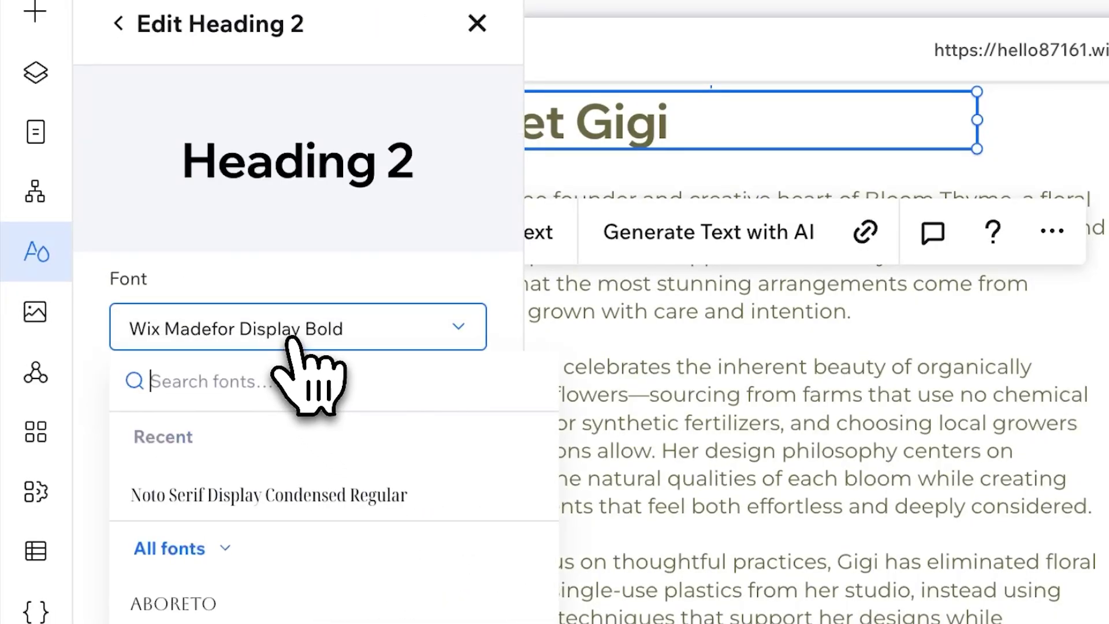
{"action": "left_click", "coordinate": [291, 501]}
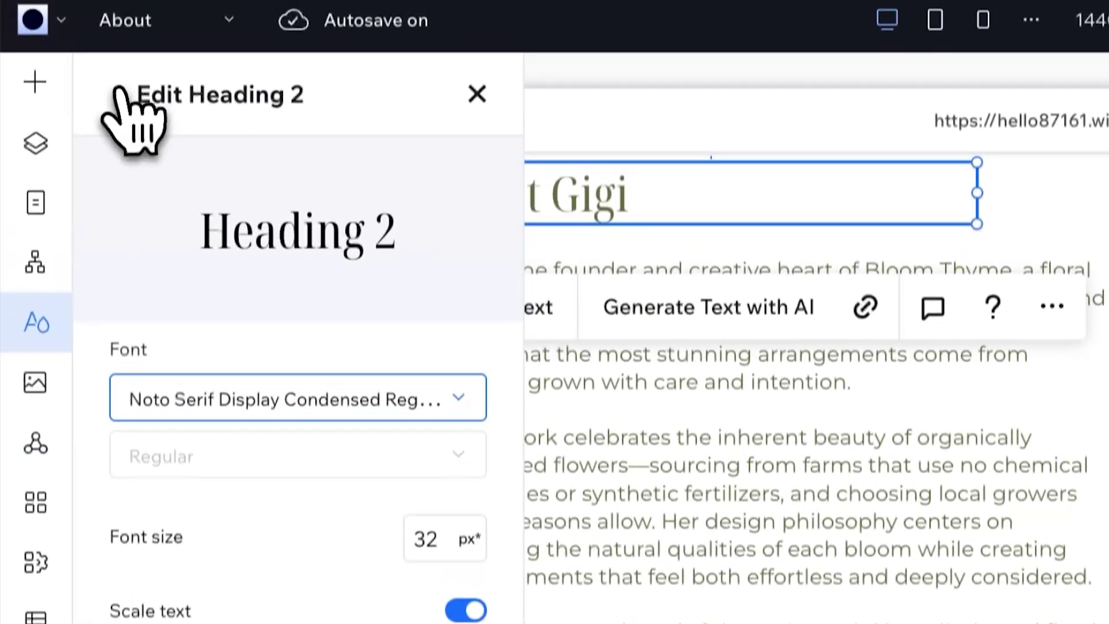
Switch the Heading 1 and Heading 3 styles to Noto Serif Display Condensed Regular as well.
{"action": "left_click", "coordinate": [119, 94]}
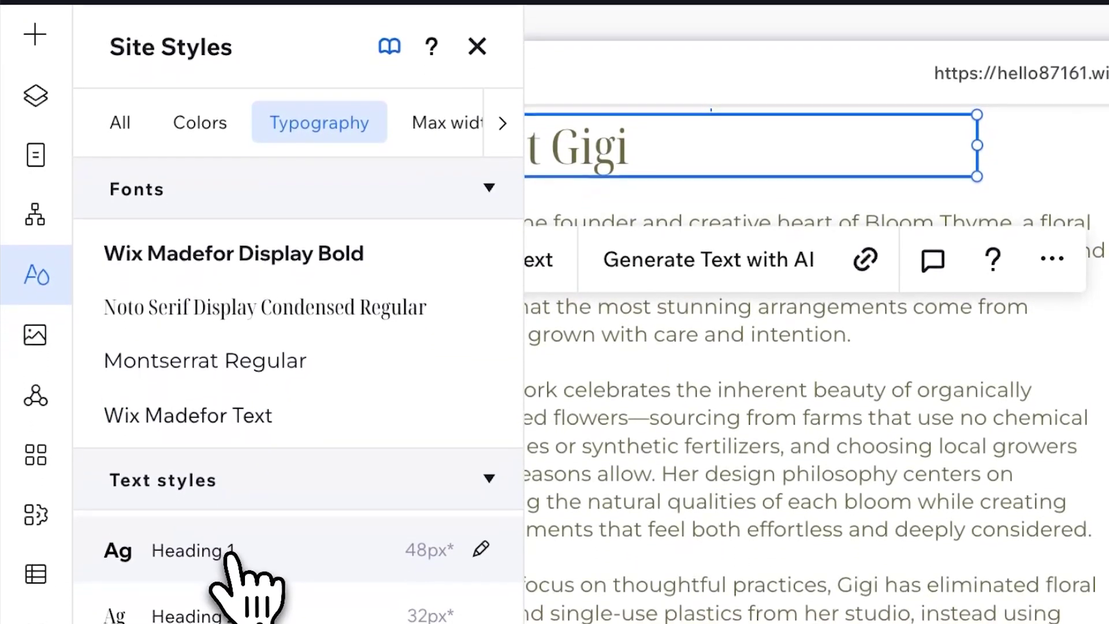
{"action": "left_click", "coordinate": [232, 606]}
{"action": "left_click", "coordinate": [297, 351]}
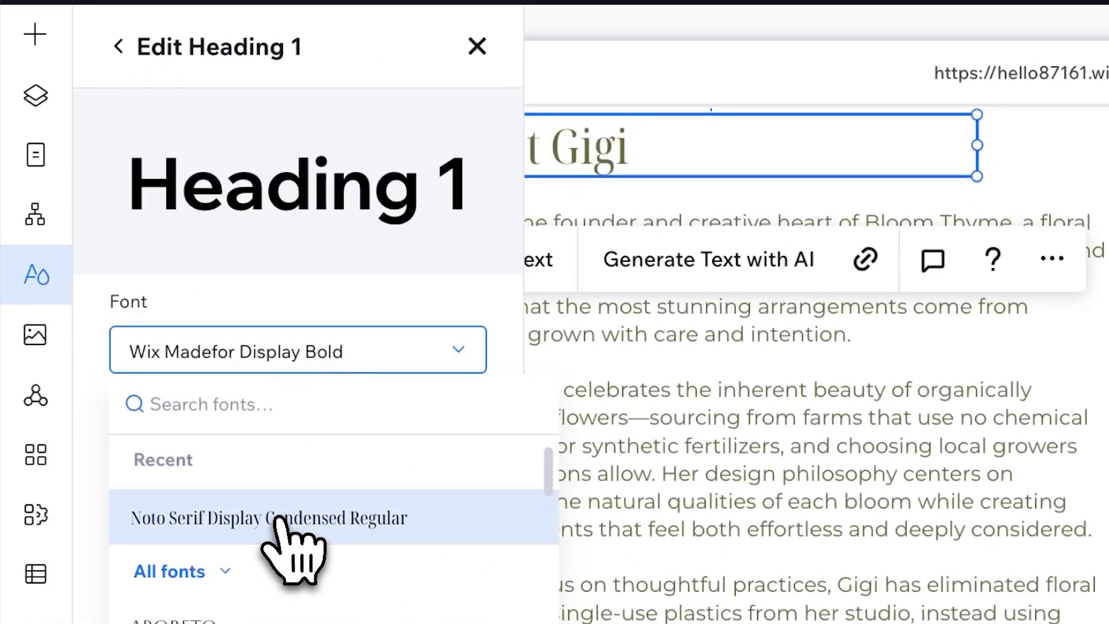
{"action": "left_click", "coordinate": [293, 524]}
{"action": "left_click", "coordinate": [118, 46]}
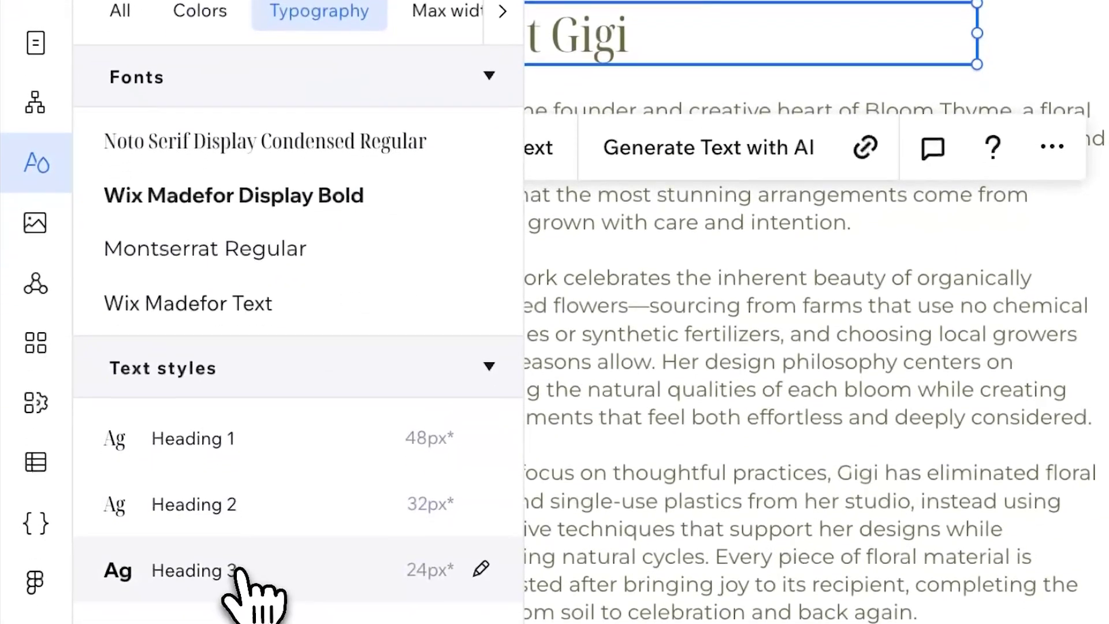
{"action": "left_click", "coordinate": [243, 567]}
{"action": "left_click", "coordinate": [243, 245]}
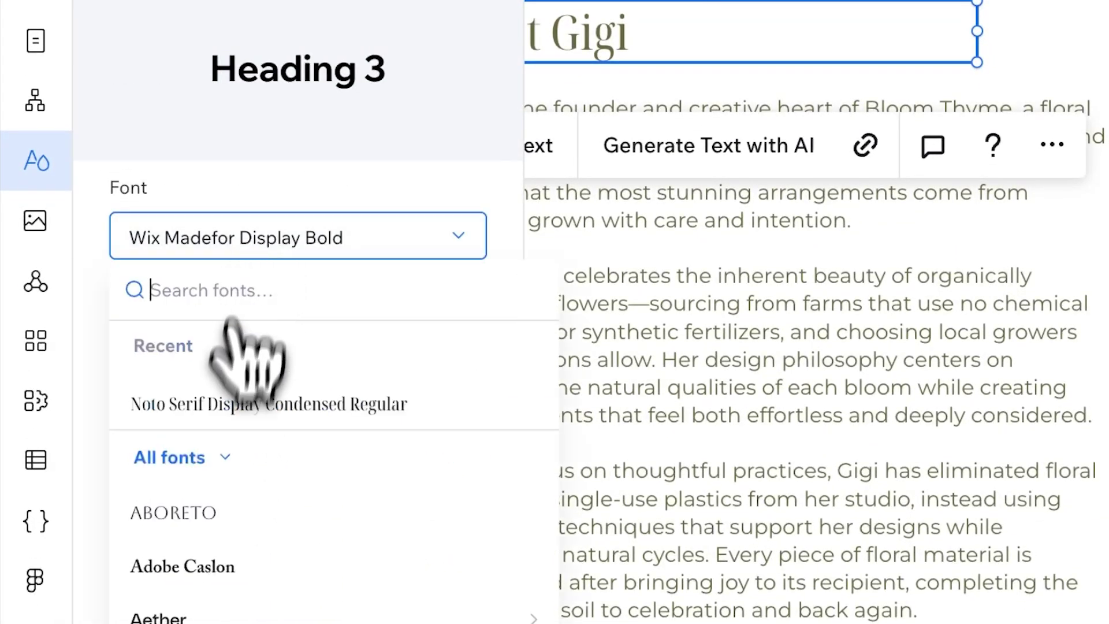
{"action": "left_click", "coordinate": [219, 405]}
{"action": "left_click", "coordinate": [119, 7]}
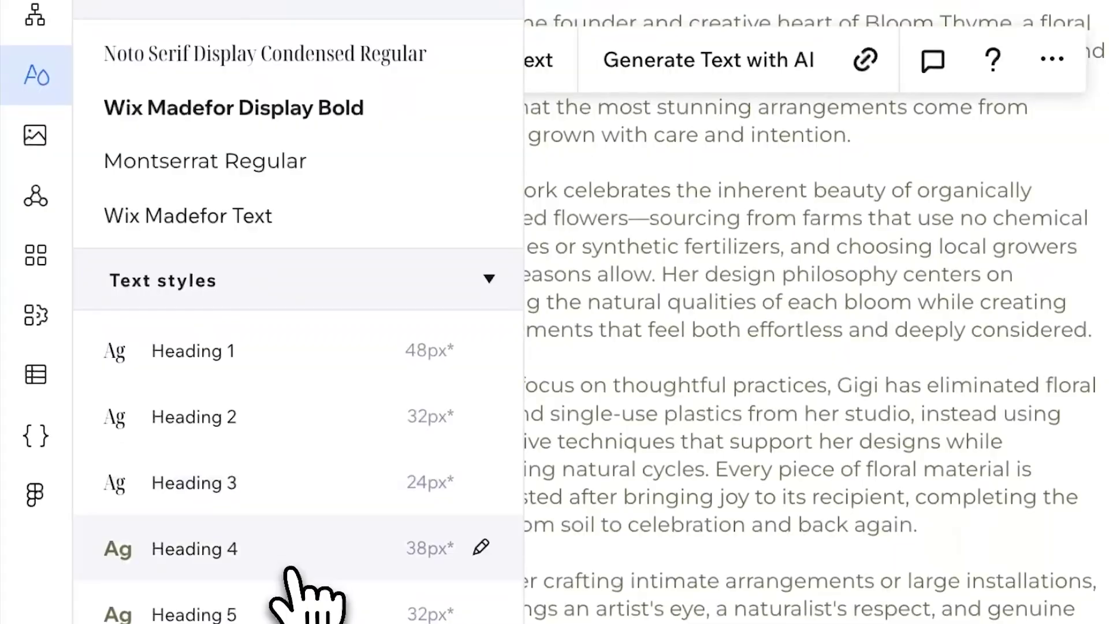
{"action": "left_click", "coordinate": [292, 572]}
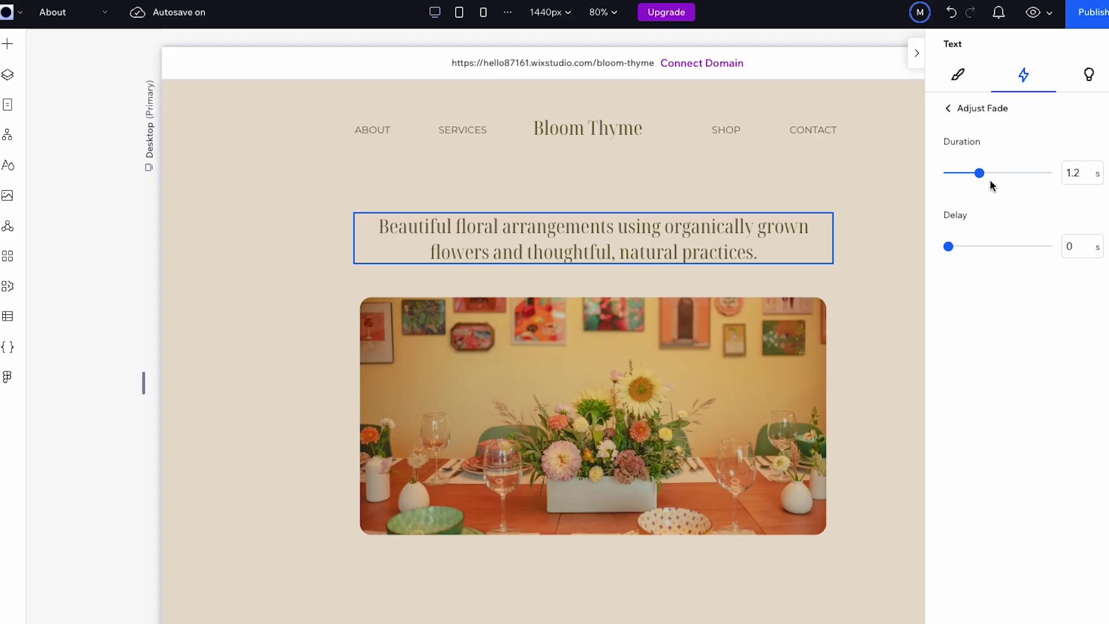
Add a delay to the tagline's fade and start an entrance animation on the Meet Gigi heading.
{"action": "left_click", "coordinate": [959, 247]}
{"action": "scroll", "coordinate": [780, 378], "scroll_direction": "down", "scroll_amount": 2}
{"action": "left_click", "coordinate": [330, 494]}
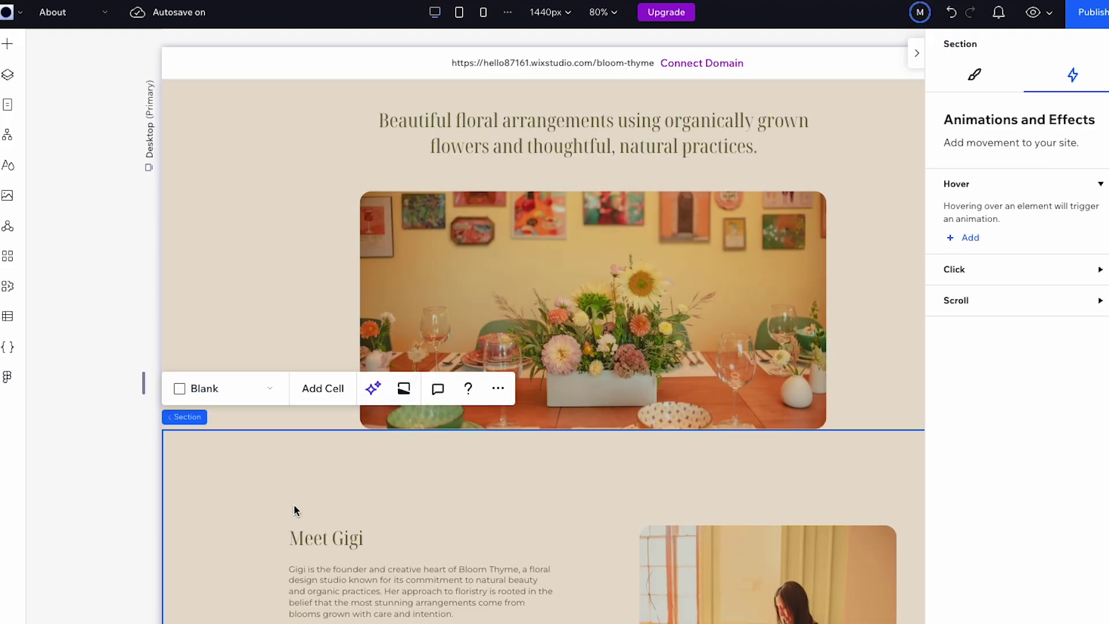
{"action": "left_click", "coordinate": [312, 540]}
{"action": "left_click", "coordinate": [967, 236]}
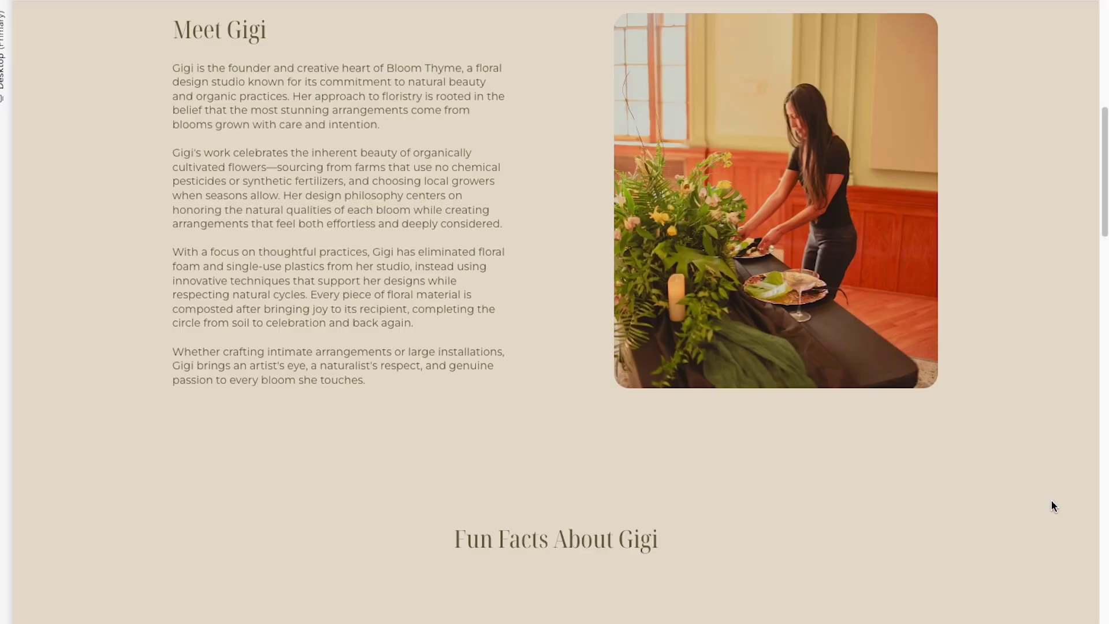
Scroll through the About page preview to watch the fade and entrance animations play.
{"action": "scroll", "coordinate": [1052, 501], "scroll_direction": "down", "scroll_amount": 10}
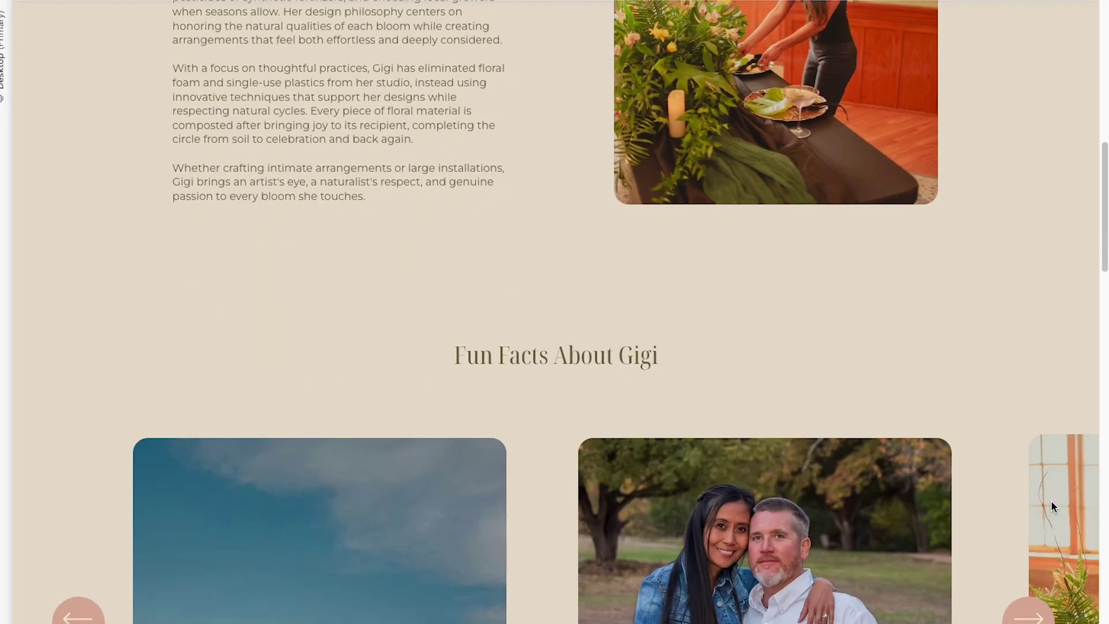
{"action": "scroll", "coordinate": [1052, 500], "scroll_direction": "down", "scroll_amount": 15}
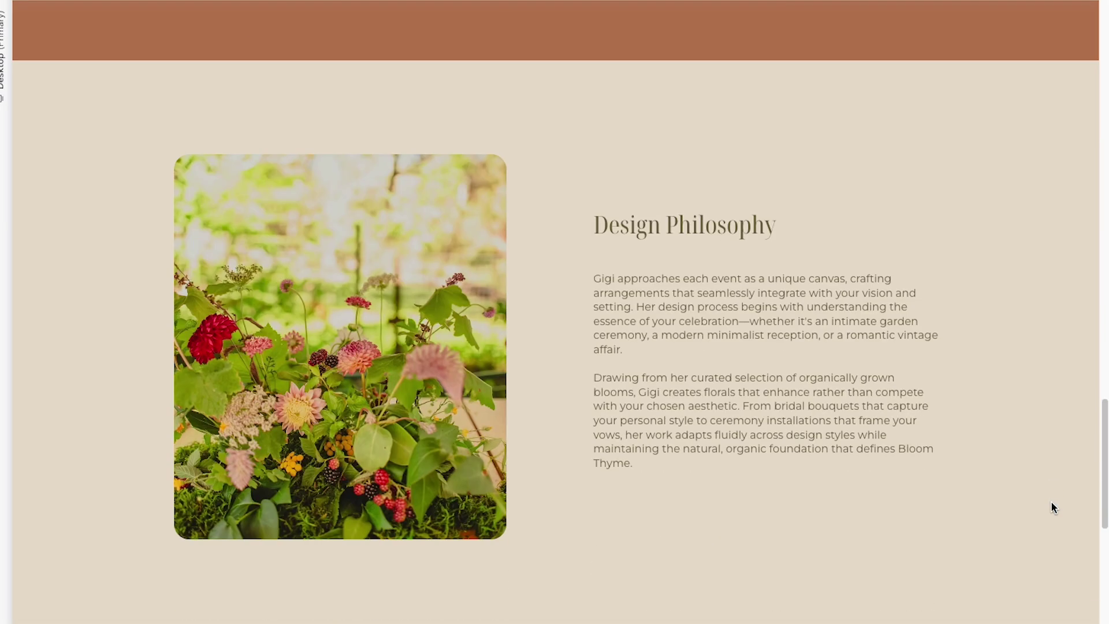
{"action": "scroll", "coordinate": [1051, 502], "scroll_direction": "down", "scroll_amount": 6}
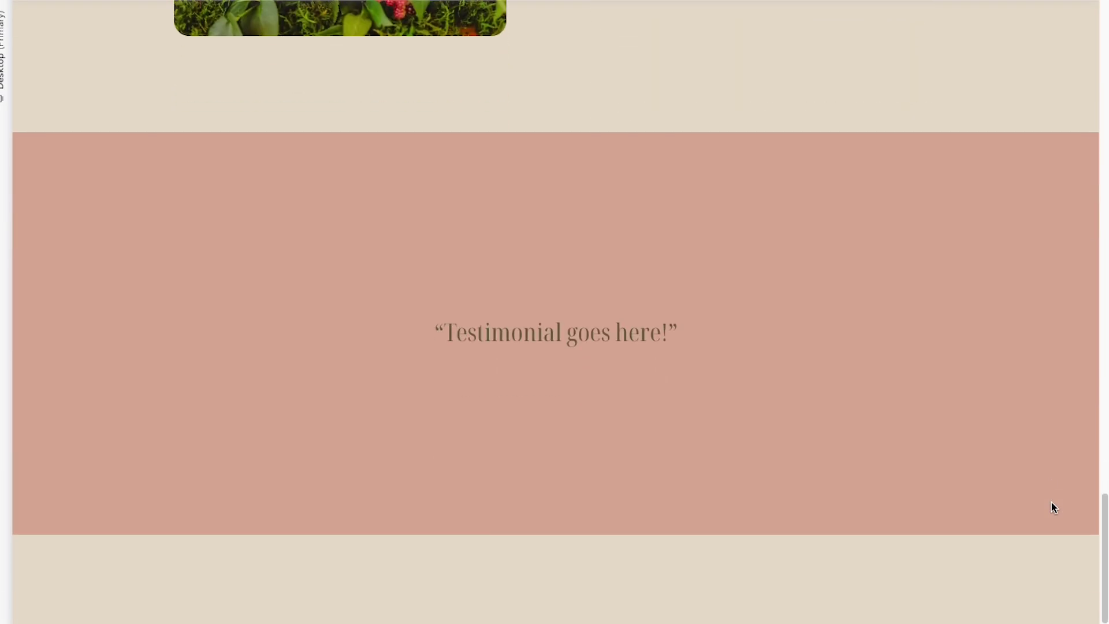
{"action": "scroll", "coordinate": [1051, 502], "scroll_direction": "up", "scroll_amount": 8}
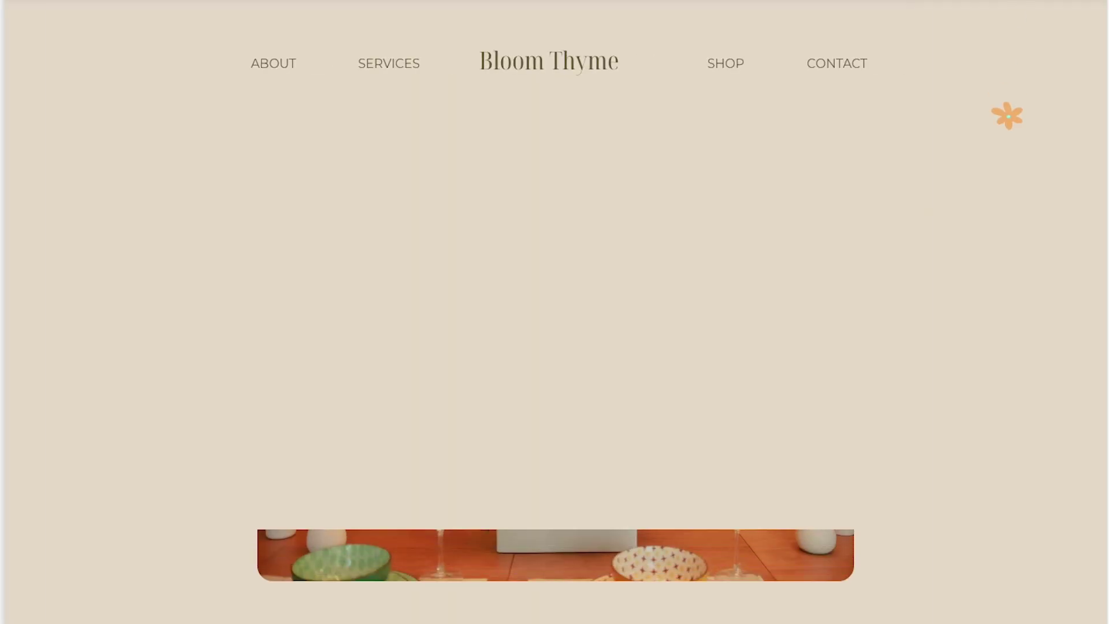
{"action": "scroll", "coordinate": [940, 260], "scroll_direction": "down", "scroll_amount": 5}
{"action": "scroll", "coordinate": [940, 259], "scroll_direction": "down", "scroll_amount": 8}
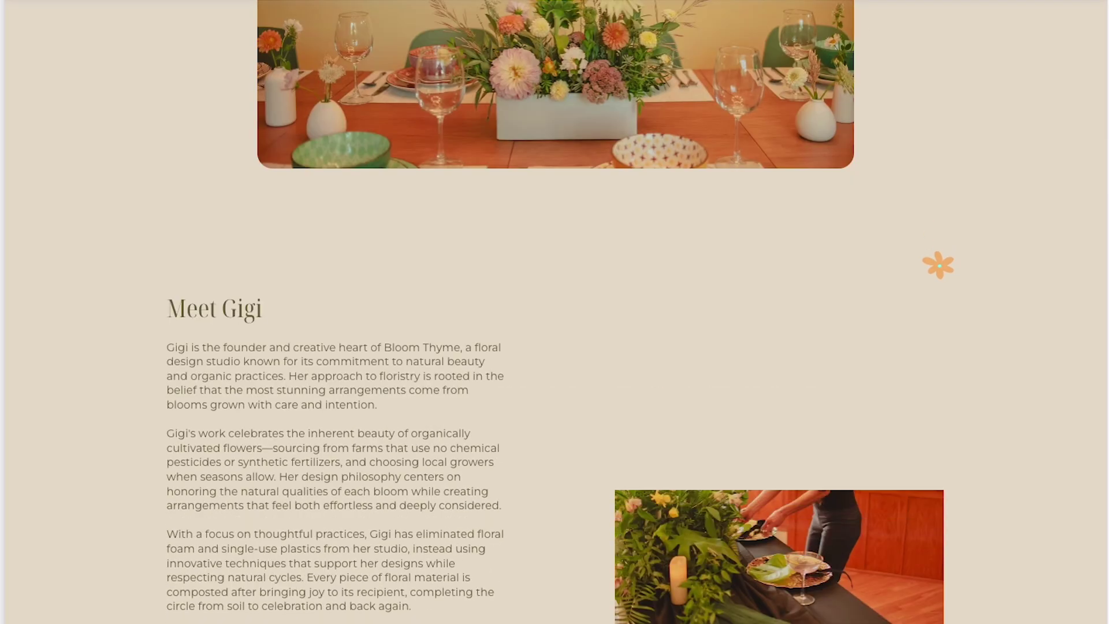
{"action": "scroll", "coordinate": [600, 571], "scroll_direction": "down", "scroll_amount": 18}
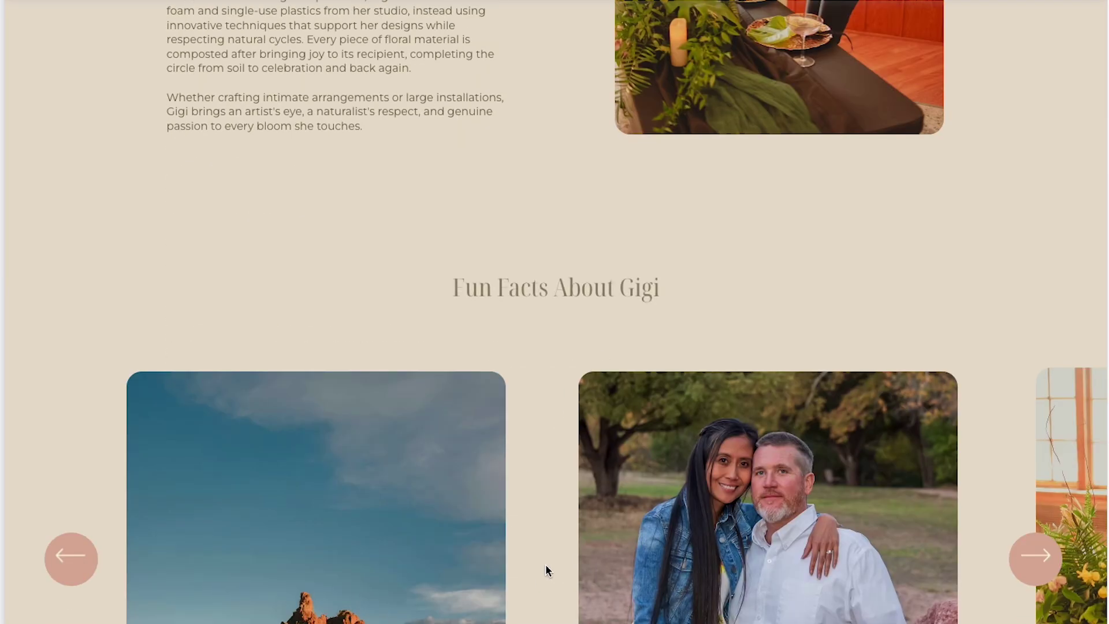
{"action": "scroll", "coordinate": [554, 569], "scroll_direction": "down", "scroll_amount": 5}
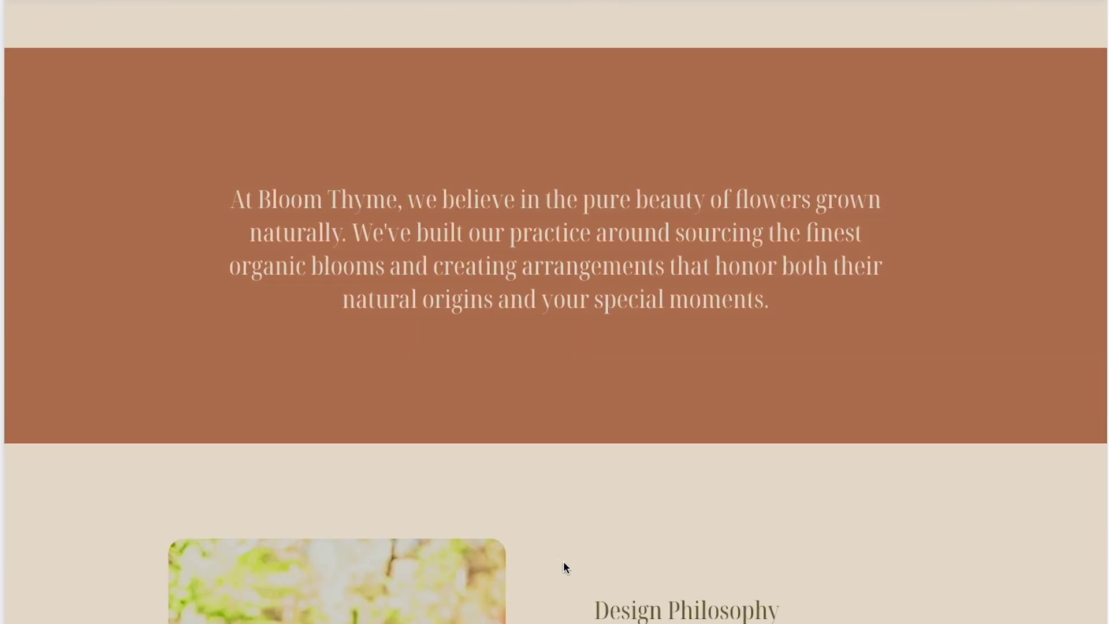
{"action": "scroll", "coordinate": [962, 402], "scroll_direction": "down", "scroll_amount": 8}
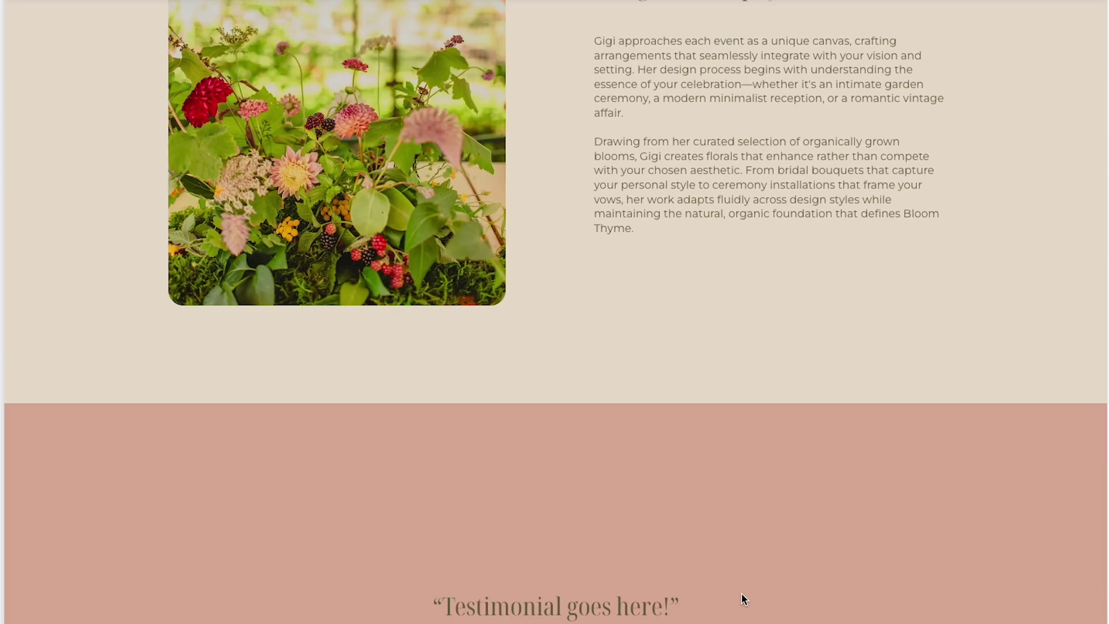
{"action": "scroll", "coordinate": [957, 320], "scroll_direction": "down", "scroll_amount": 4}
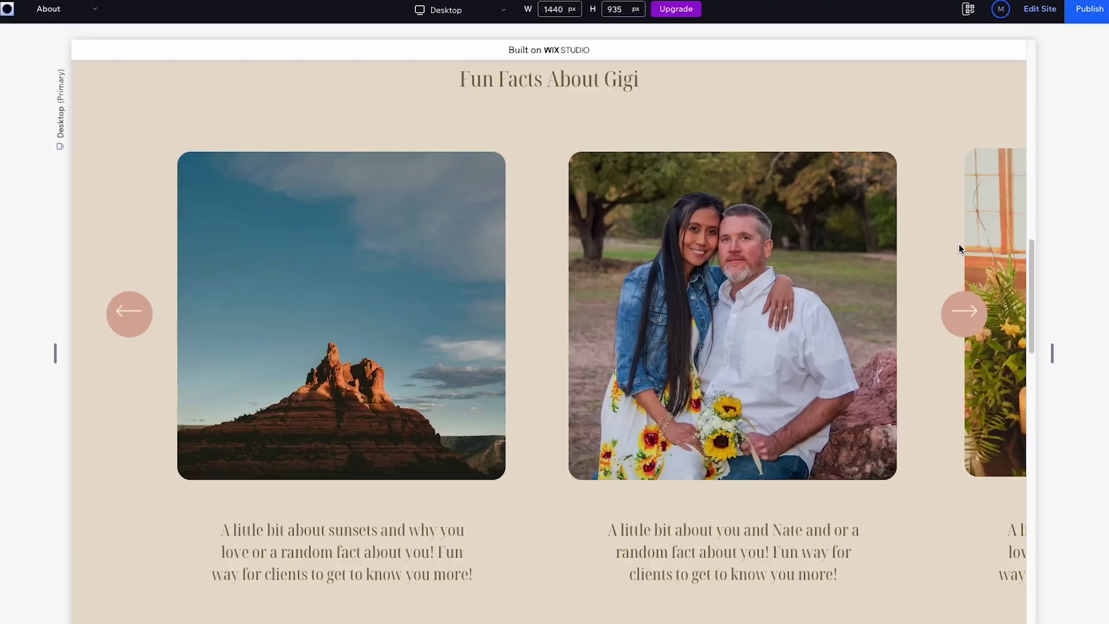
{"action": "scroll", "coordinate": [960, 243], "scroll_direction": "up", "scroll_amount": 15}
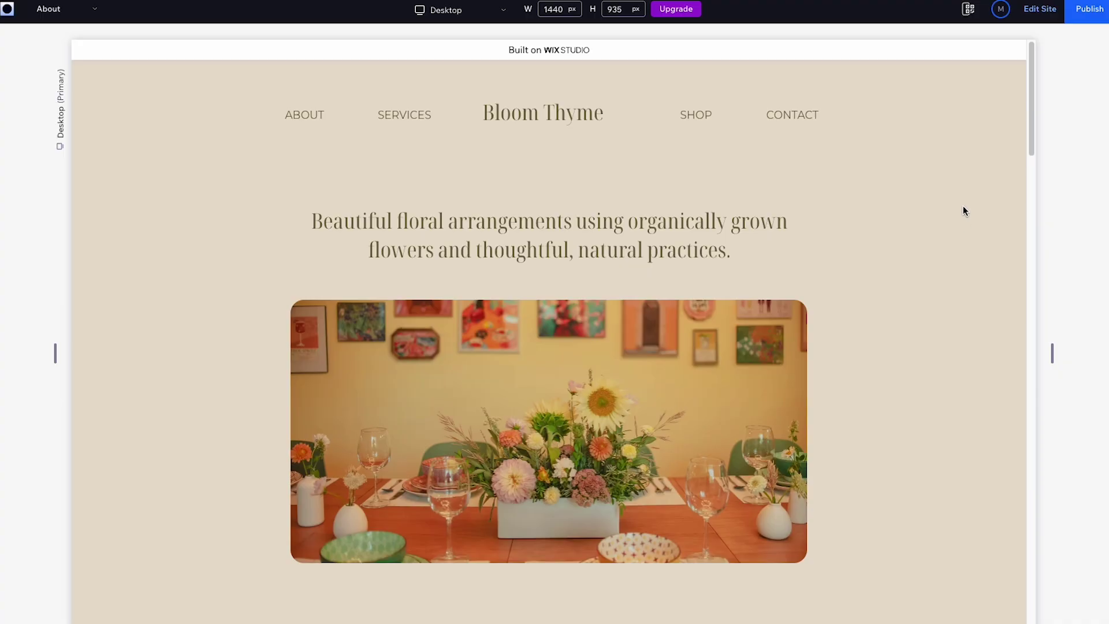
Start publishing the Bloom Thyme site with a free Wix Studio domain.
{"action": "left_click", "coordinate": [1082, 18]}
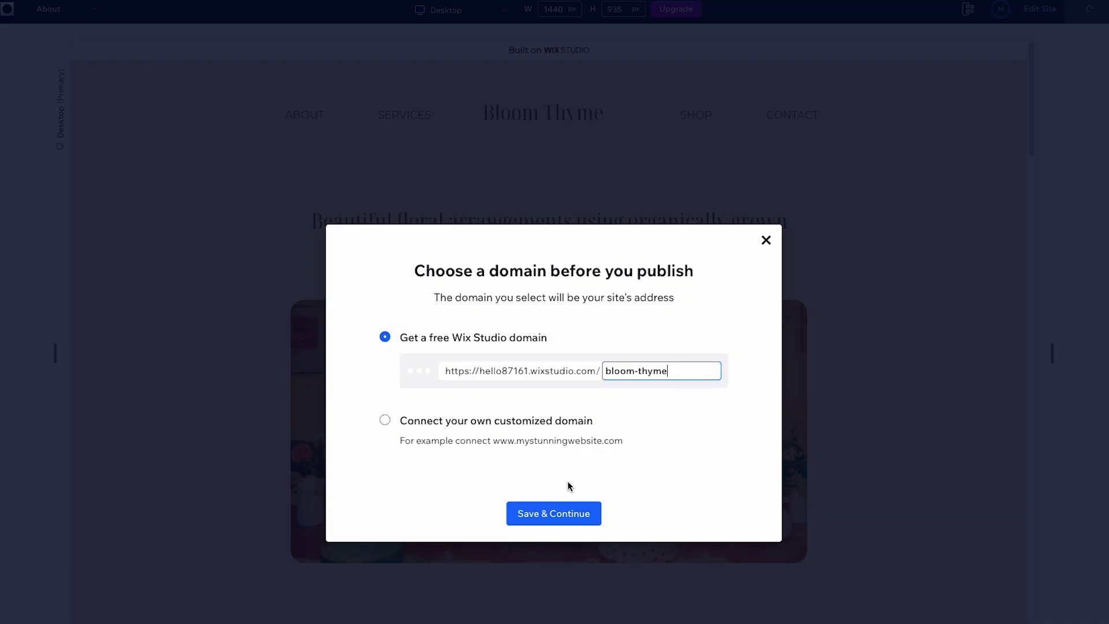
Save the free site address ending in /bloom-thyme and continue publishing.
{"action": "left_click", "coordinate": [576, 517]}
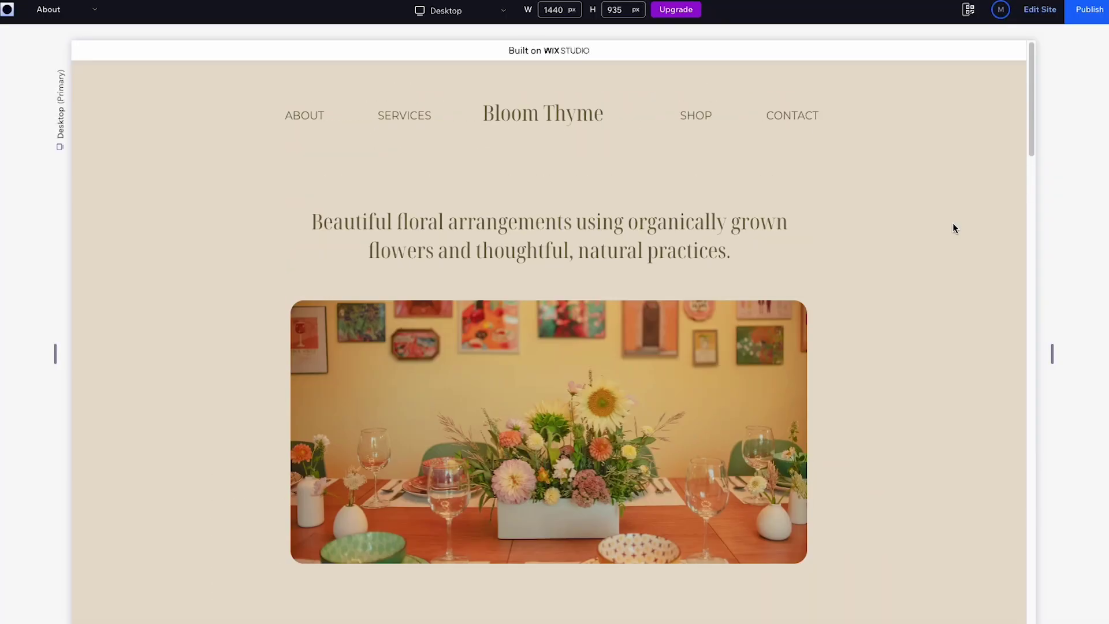
{"action": "scroll", "coordinate": [952, 223], "scroll_direction": "down", "scroll_amount": 10}
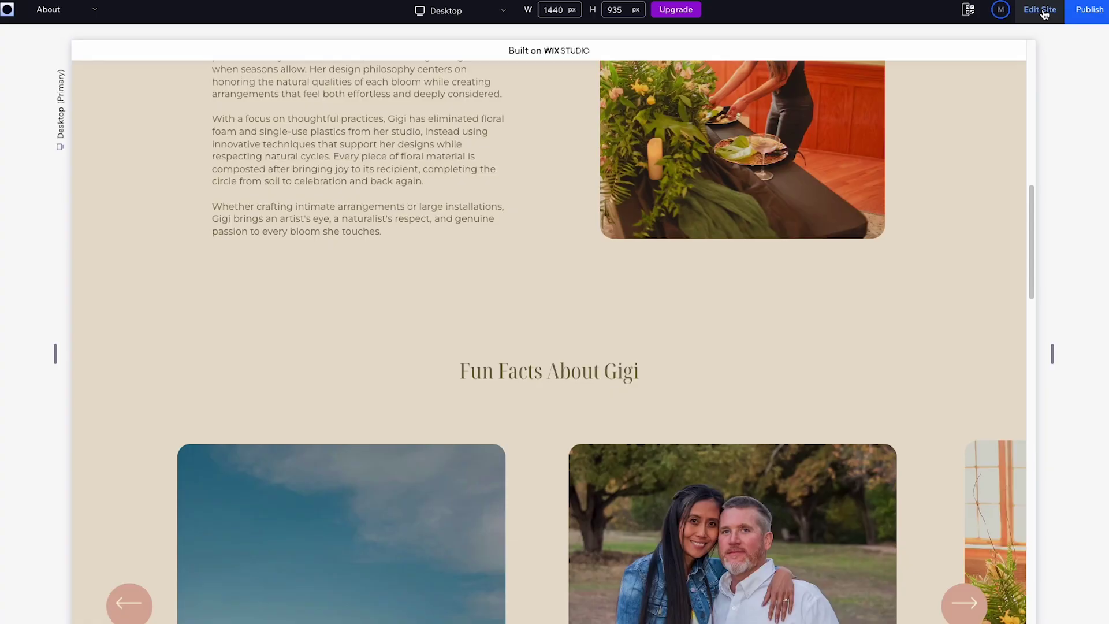
Return to the editor and add a new section below the brown quote section.
{"action": "left_click", "coordinate": [1045, 11]}
{"action": "scroll", "coordinate": [855, 433], "scroll_direction": "down", "scroll_amount": 8}
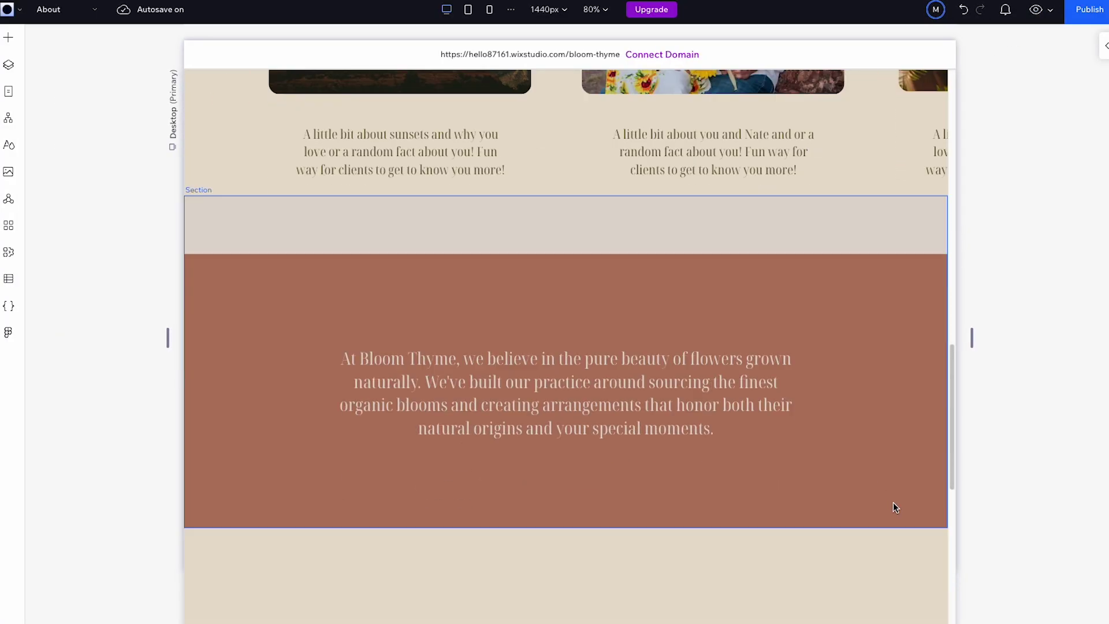
{"action": "scroll", "coordinate": [893, 501], "scroll_direction": "down", "scroll_amount": 1}
{"action": "left_click", "coordinate": [852, 458]}
{"action": "left_click", "coordinate": [601, 473]}
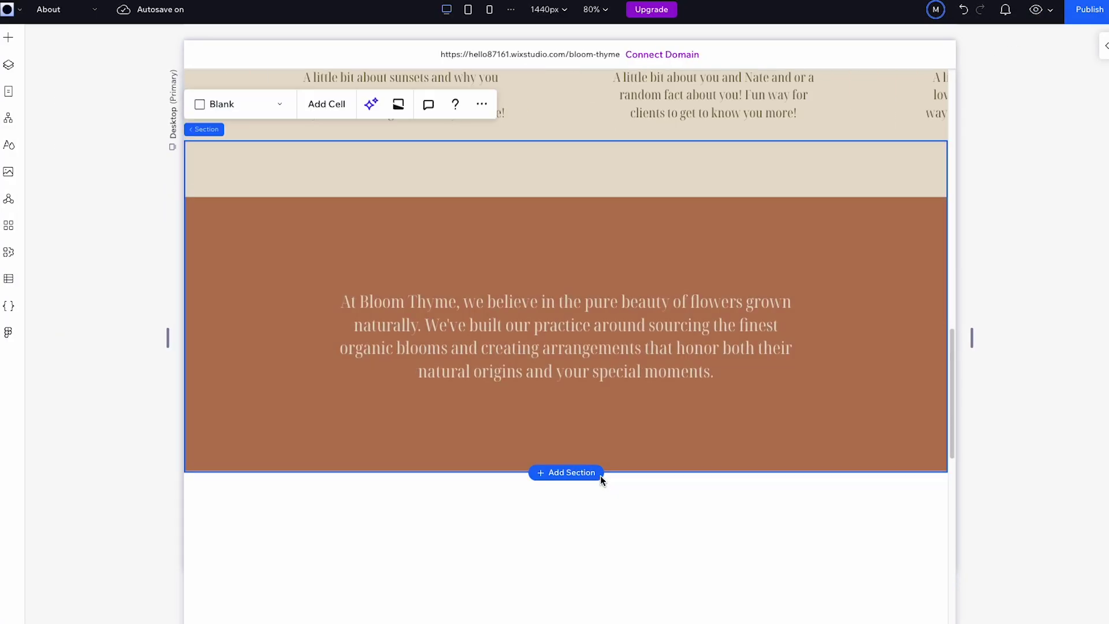
Browse the ready-made About designs for the new section.
{"action": "left_click", "coordinate": [566, 385]}
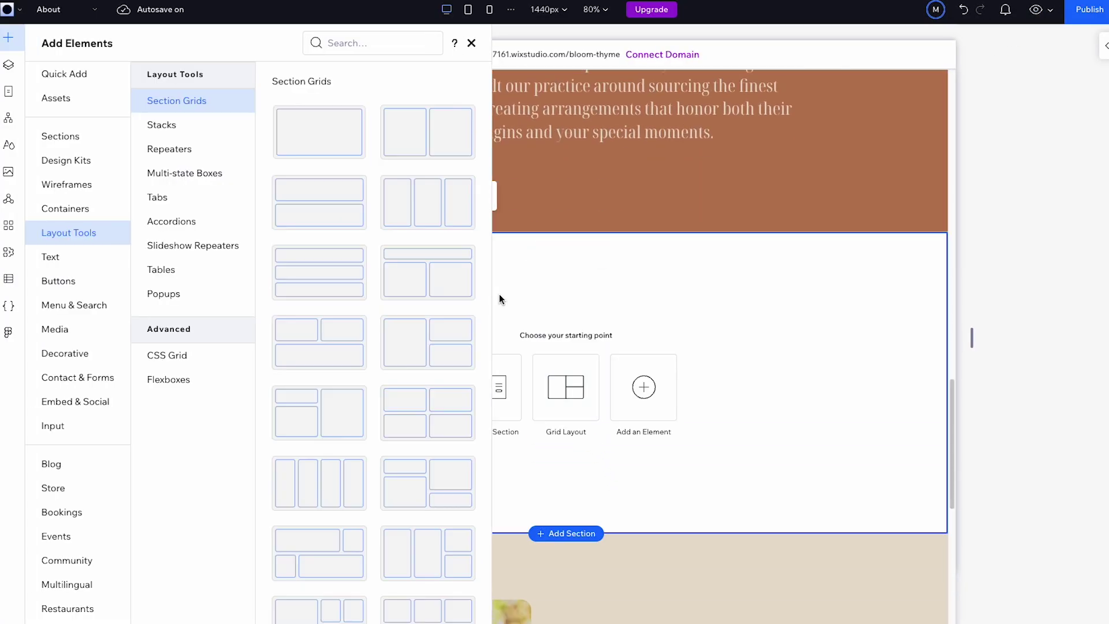
{"action": "left_click", "coordinate": [595, 293]}
{"action": "left_click", "coordinate": [500, 397]}
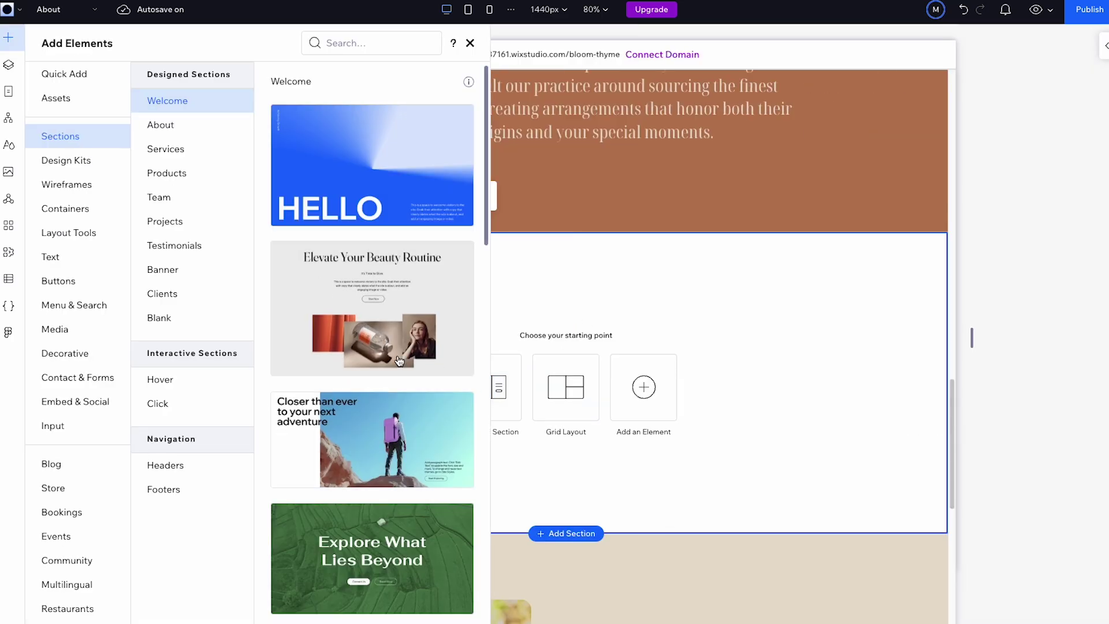
{"action": "scroll", "coordinate": [429, 390], "scroll_direction": "down", "scroll_amount": 5}
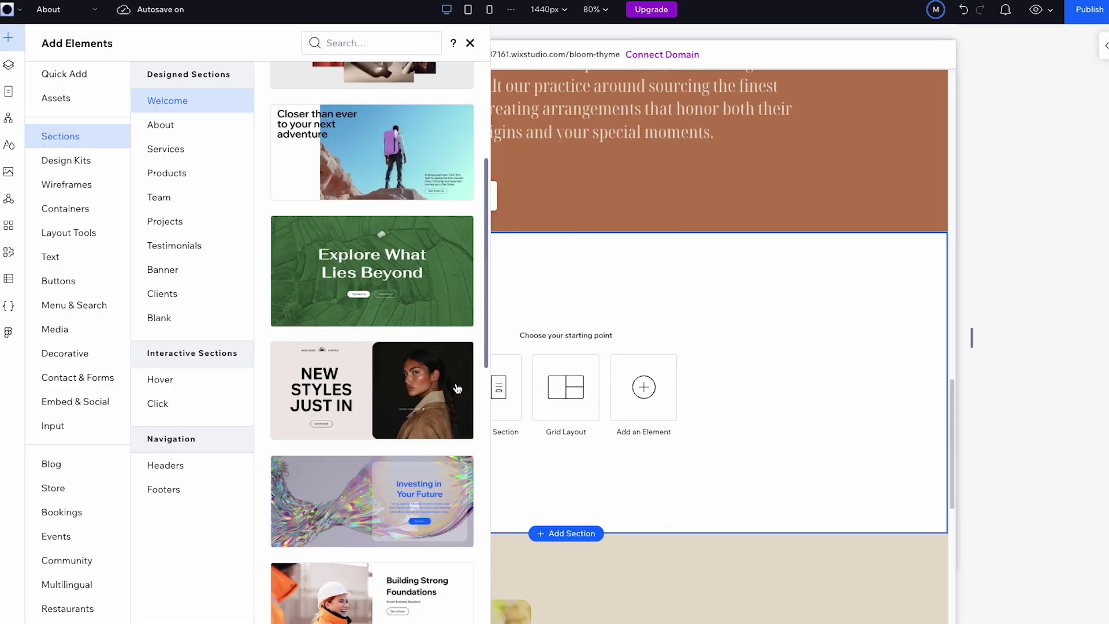
{"action": "scroll", "coordinate": [457, 389], "scroll_direction": "down", "scroll_amount": 15}
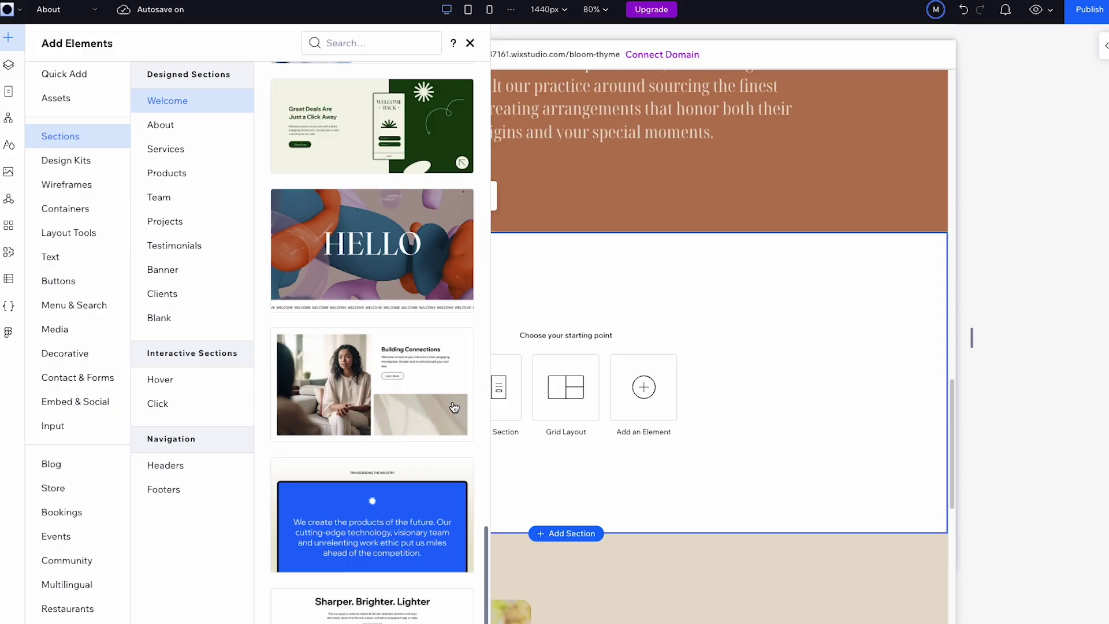
{"action": "scroll", "coordinate": [455, 406], "scroll_direction": "up", "scroll_amount": 20}
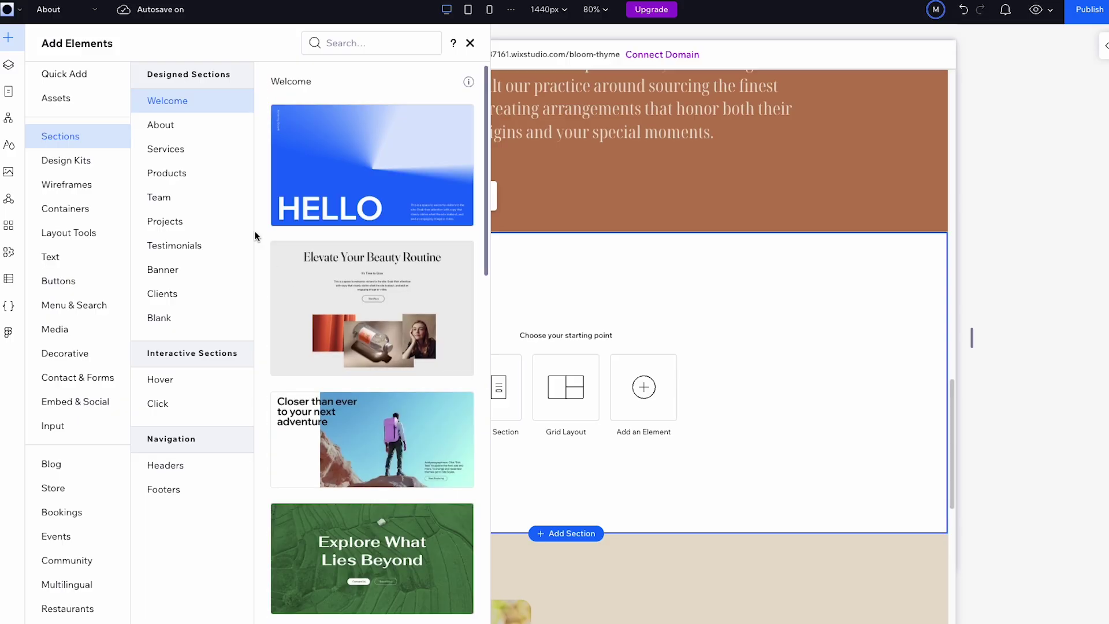
{"action": "left_click", "coordinate": [173, 132]}
{"action": "scroll", "coordinate": [375, 312], "scroll_direction": "down", "scroll_amount": 10}
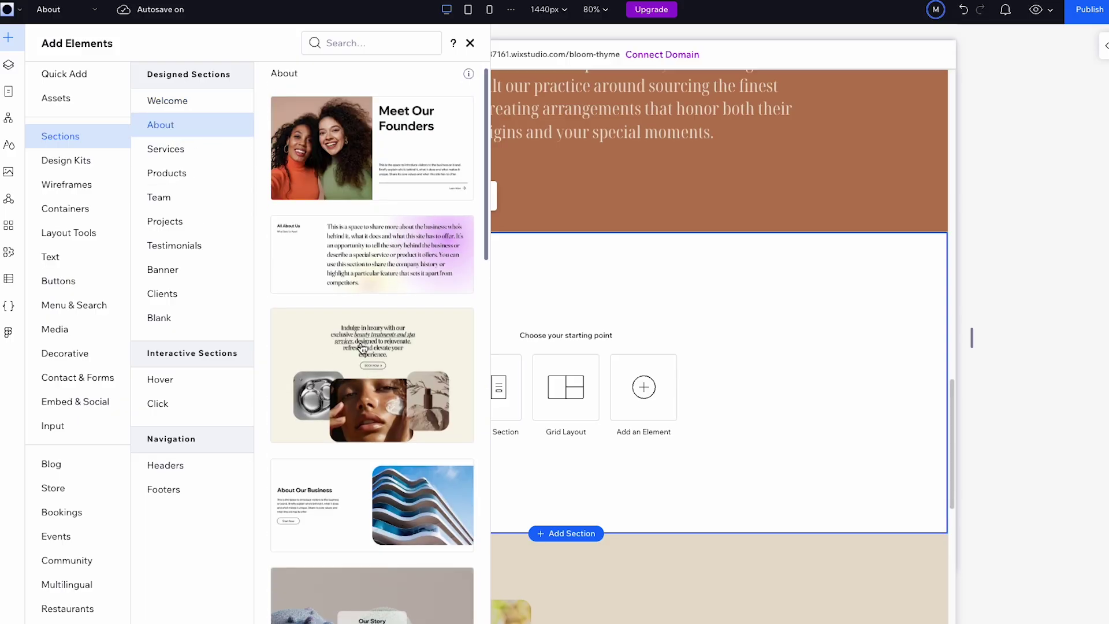